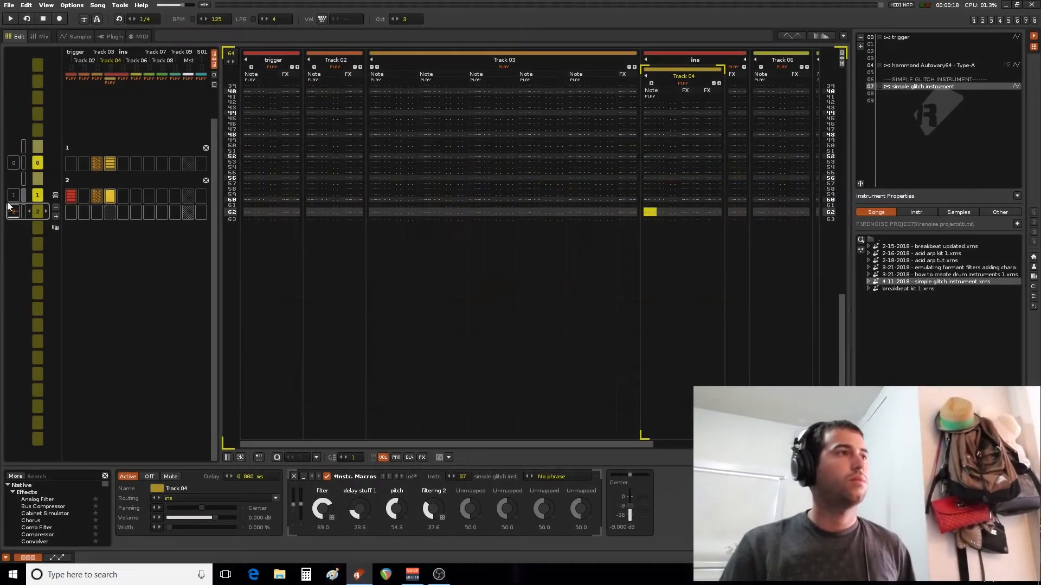
# Browse the rendered samples of the simple glitch instrument and inspect their waveforms in the Sampler
pyautogui.scroll(-4, 427, 260)
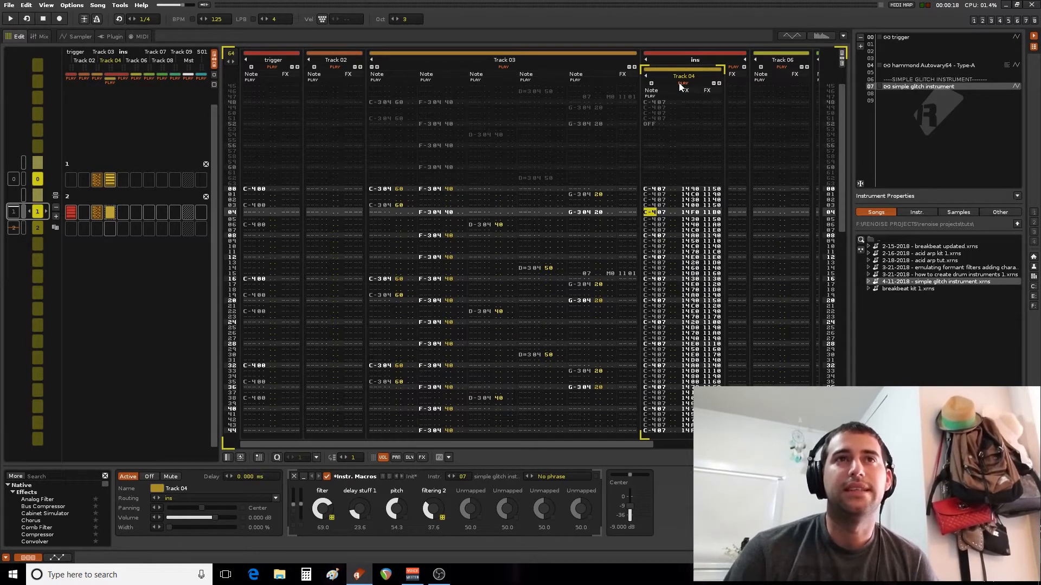
pyautogui.click(78, 36)
pyautogui.press('Up')
pyautogui.press('Up')
pyautogui.press('Up')
pyautogui.press('Up')
pyautogui.press('Up')
pyautogui.press('Up')
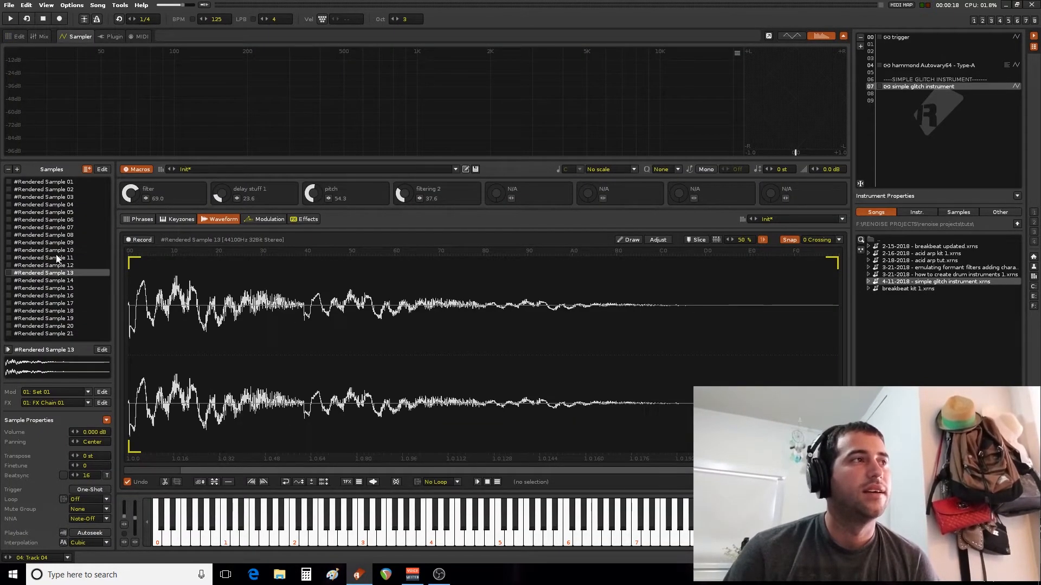
pyautogui.press('Up')
pyautogui.press('Up')
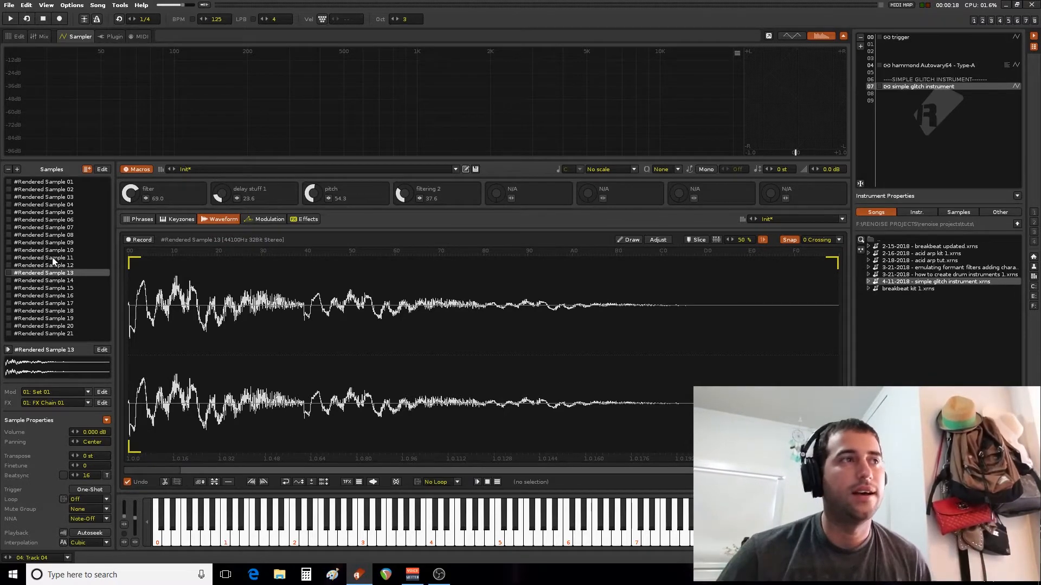
pyautogui.press('Up')
pyautogui.press('Up')
pyautogui.press('Up')
pyautogui.press('Up')
pyautogui.press('Up')
pyautogui.press('Up')
pyautogui.press('Up')
pyautogui.press('Up')
pyautogui.press('Up')
pyautogui.press('Up')
pyautogui.press('Up')
pyautogui.press('Up')
pyautogui.press('Down')
pyautogui.press('Down')
pyautogui.press('Down')
pyautogui.press('Down')
pyautogui.press('Down')
pyautogui.press('Down')
pyautogui.press('Down')
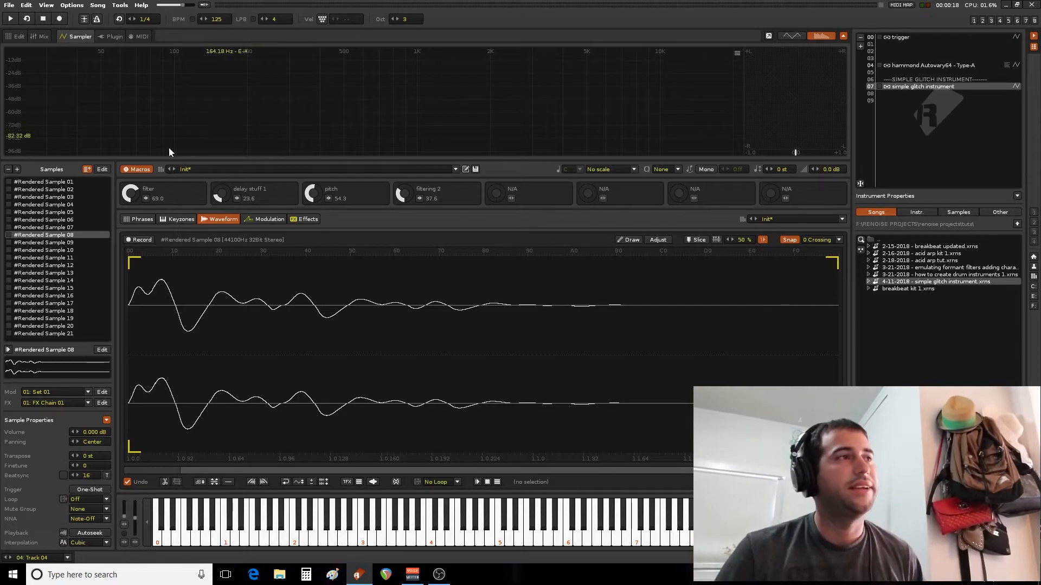
# Review the glitch instrument's phrases, keyzones and waveform, and its sample effects chain
pyautogui.click(144, 220)
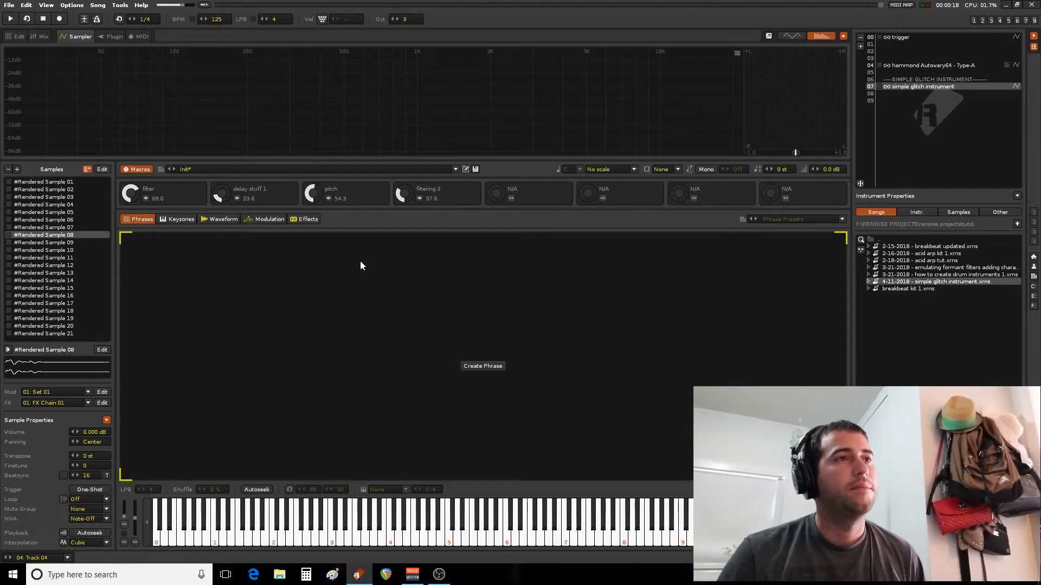
pyautogui.click(182, 219)
pyautogui.click(231, 221)
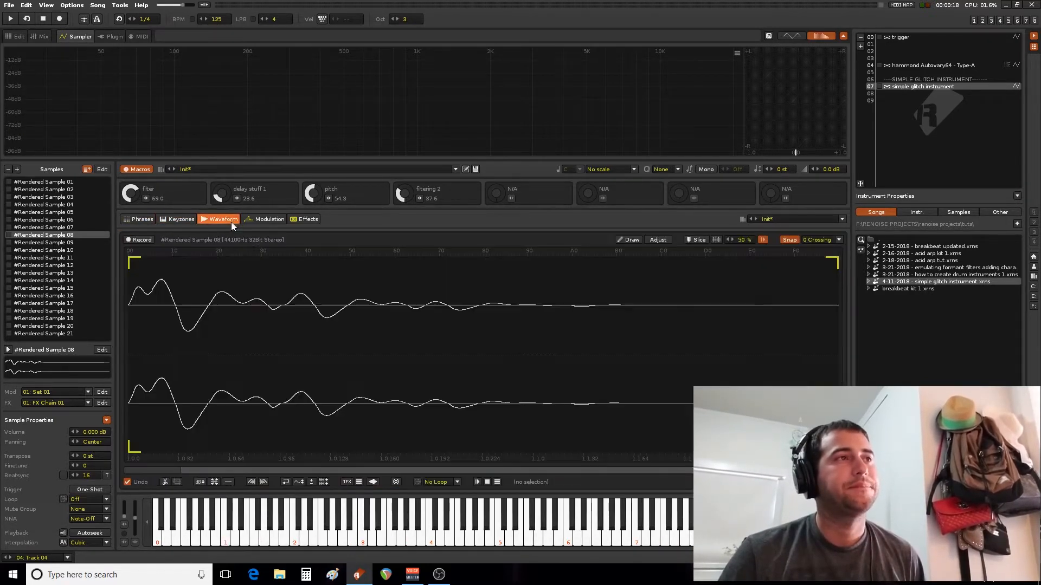
pyautogui.click(181, 219)
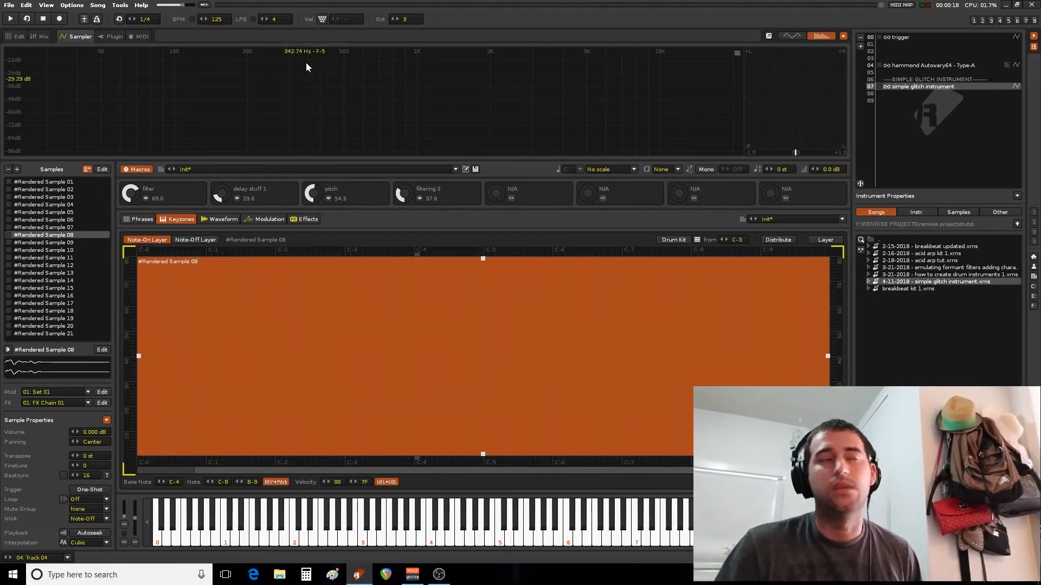
pyautogui.click(305, 219)
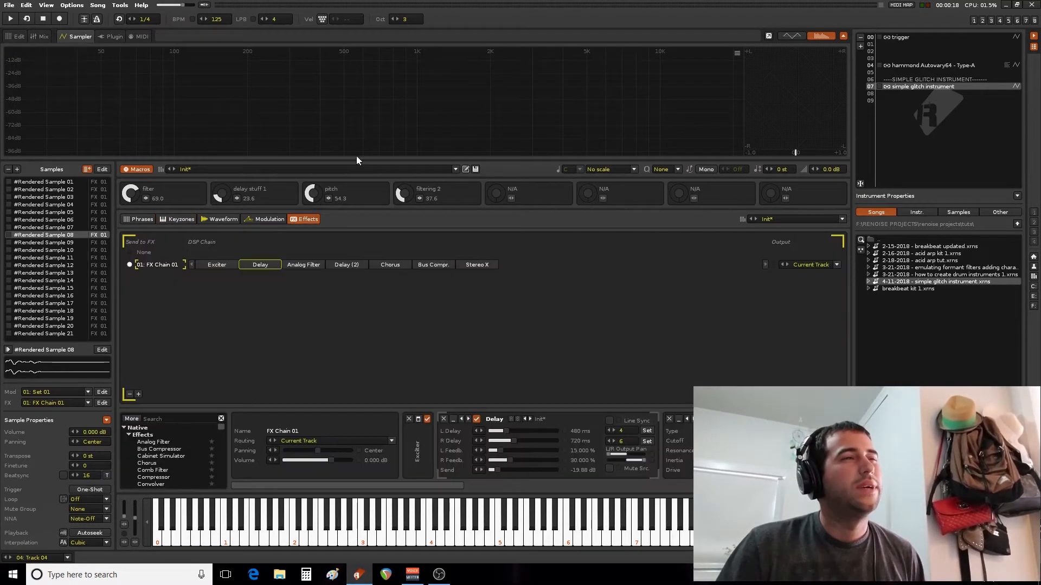
# Play the pattern, solo Track 04, and play it again to hear the glitch instrument alone
pyautogui.click(17, 37)
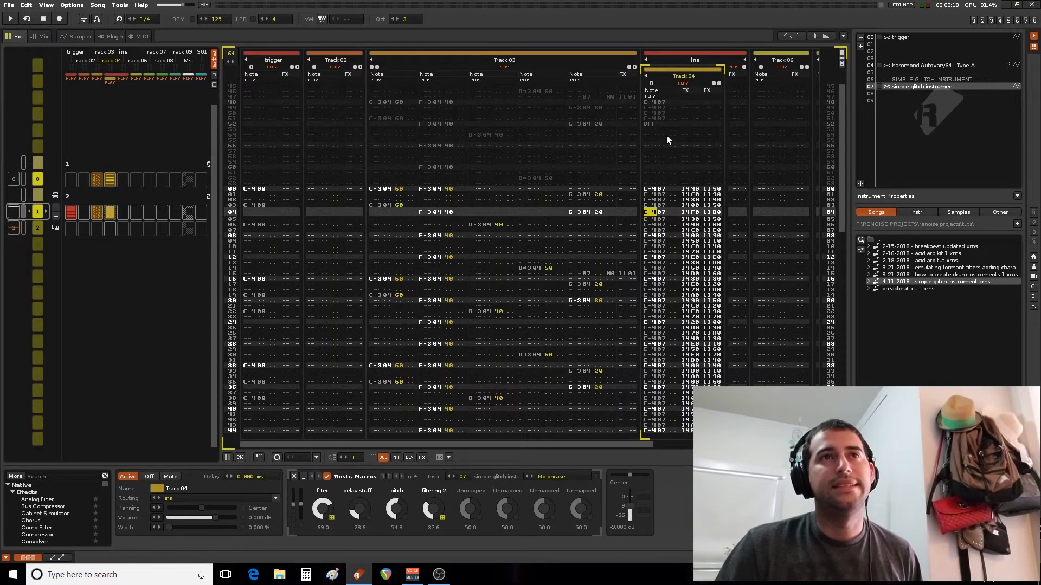
pyautogui.press('space')
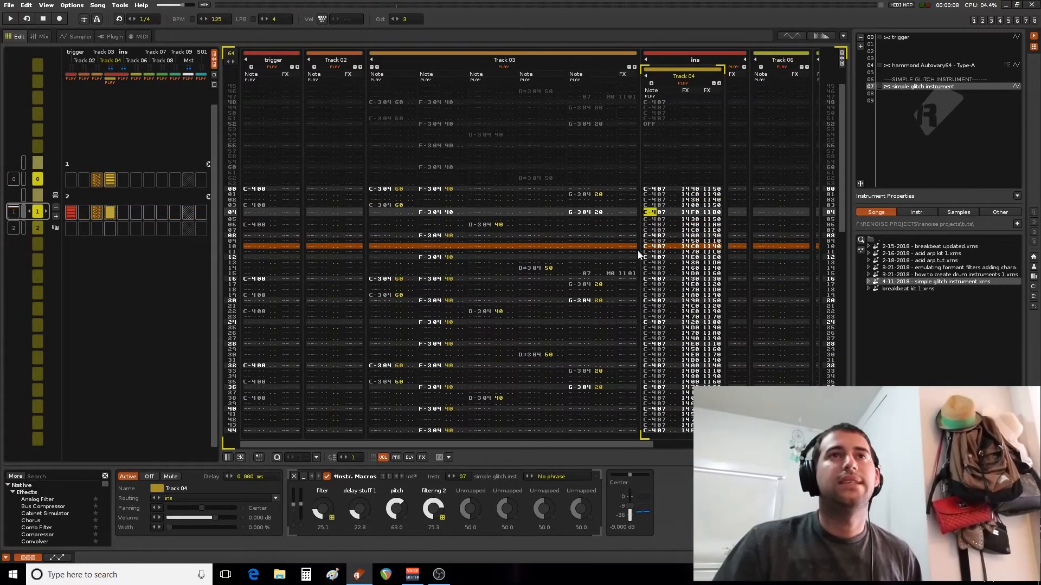
pyautogui.rightClick(683, 83)
pyautogui.press('space')
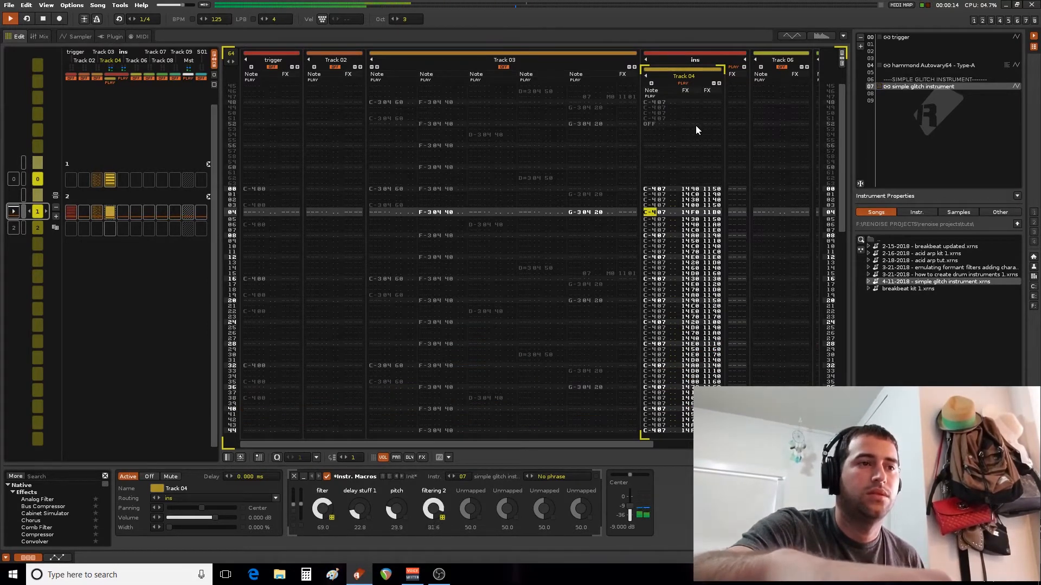
pyautogui.press('space')
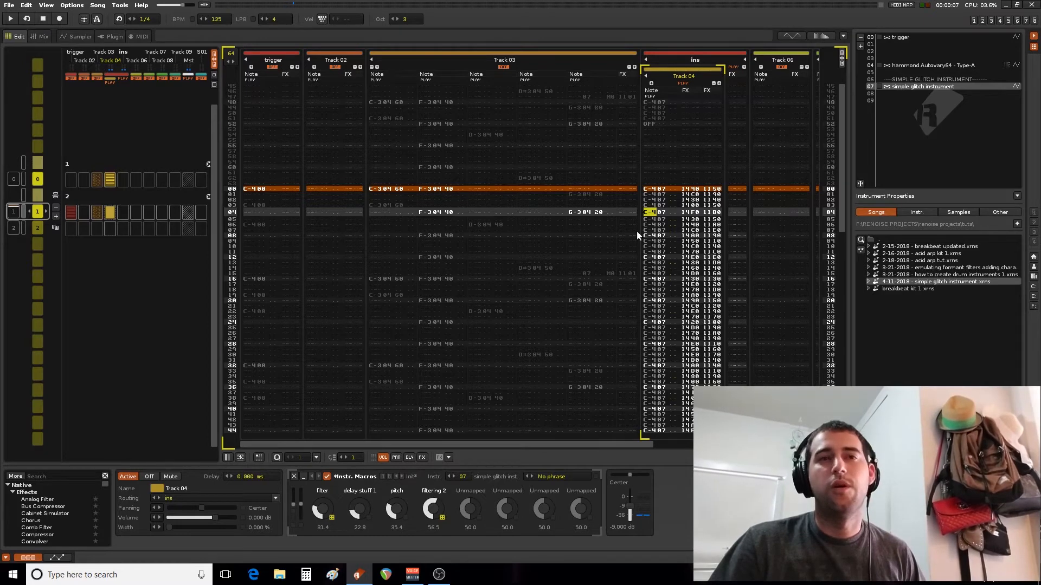
# Check the glitch instrument's effects chain and replay the soloed Track 04 pattern
pyautogui.click(79, 37)
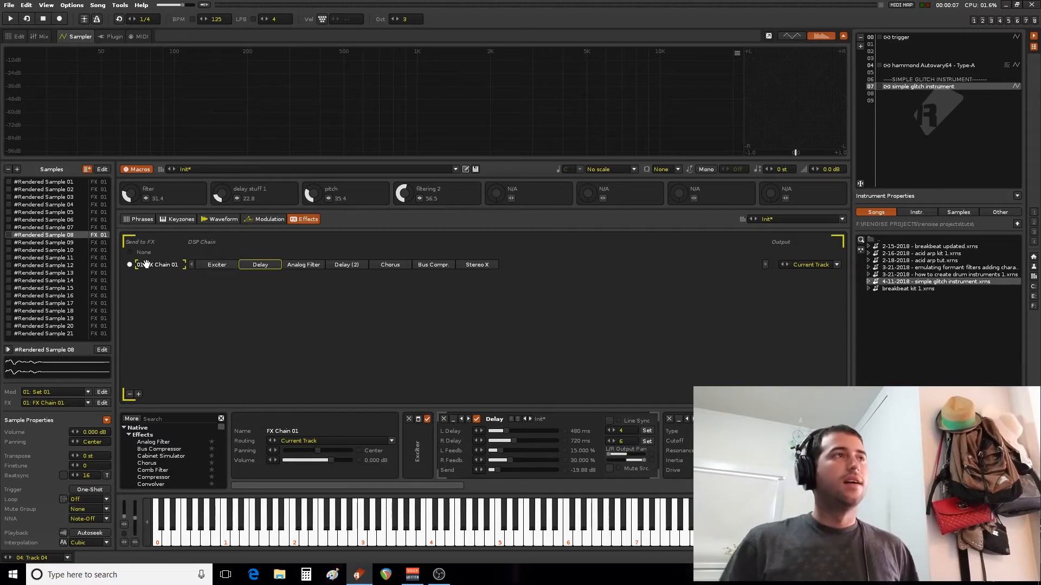
pyautogui.click(16, 36)
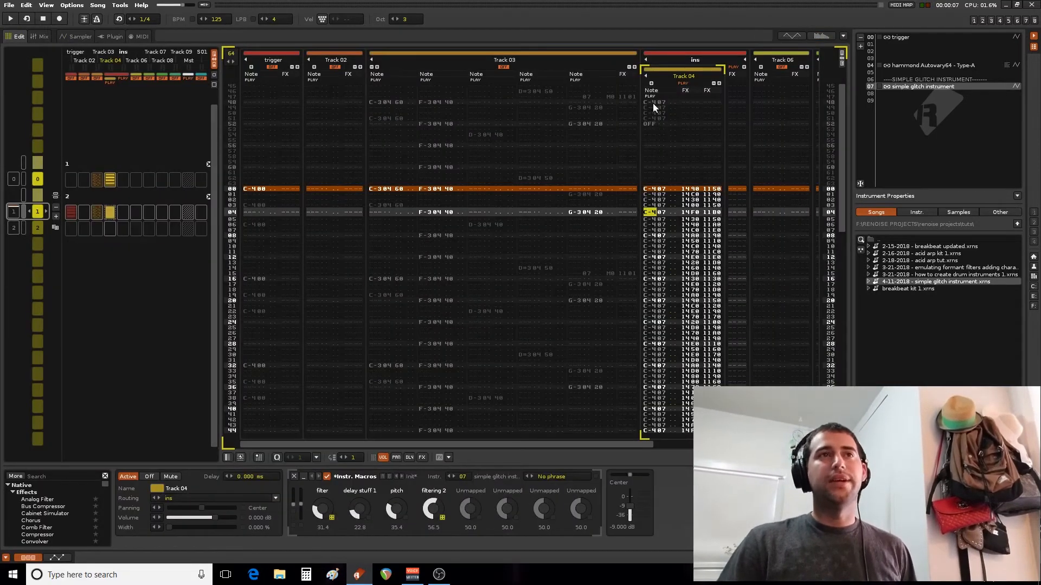
pyautogui.press('space')
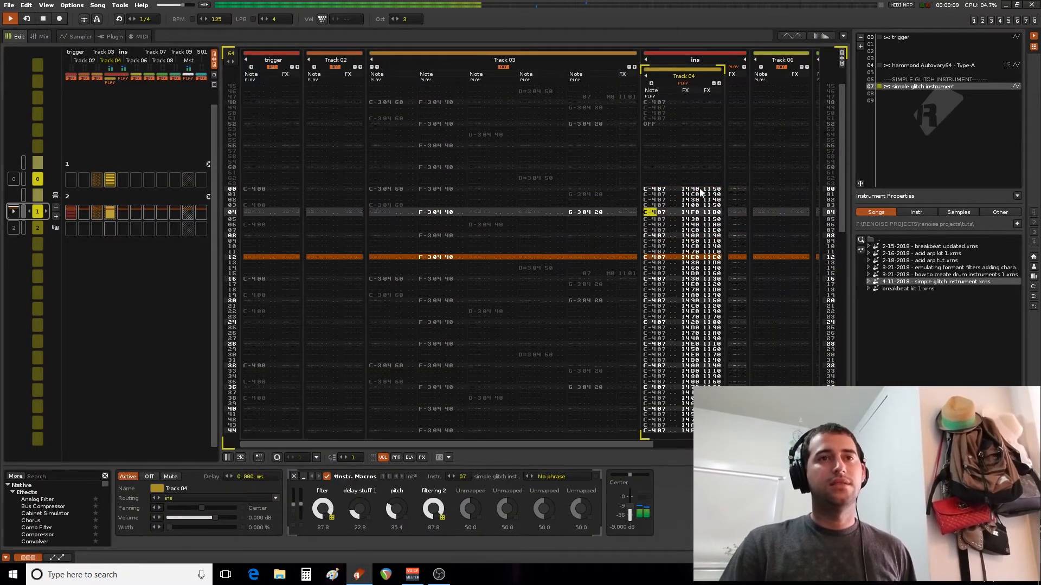
pyautogui.press('space')
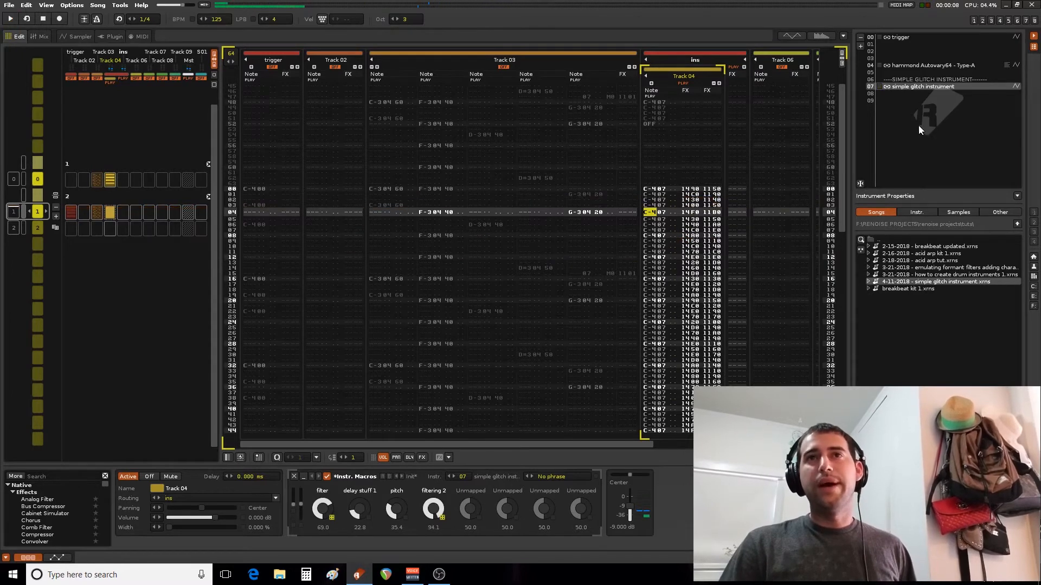
# Add three empty slots at the end of the instrument list
pyautogui.click(889, 101)
pyautogui.click(861, 46)
pyautogui.click(860, 46)
pyautogui.click(860, 46)
# During pattern playback, set Track 04's delay stuff 1 macro to 30.4 and its pitch macro to 32.6
pyautogui.click(672, 258)
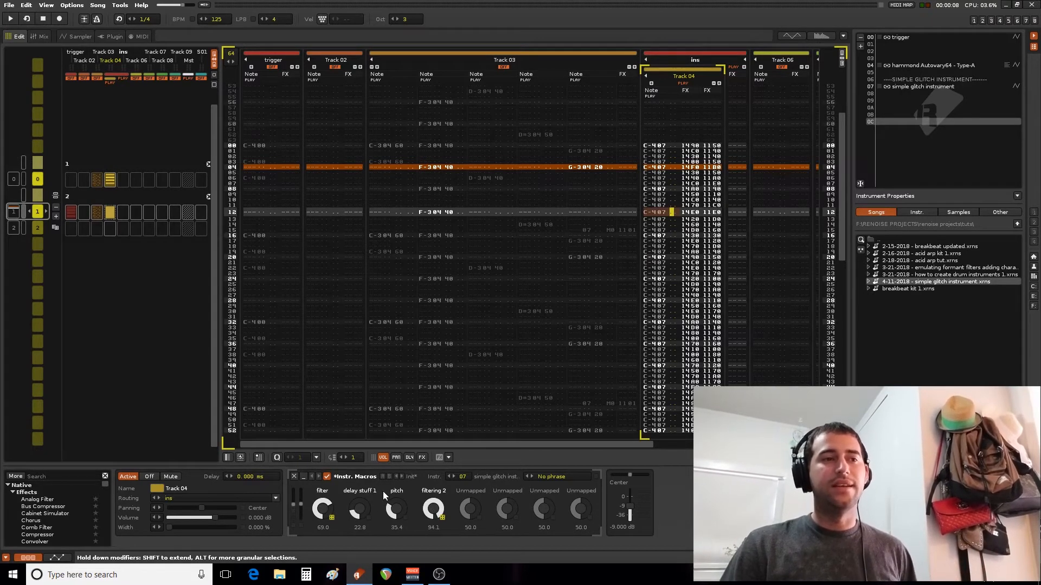
pyautogui.press('space')
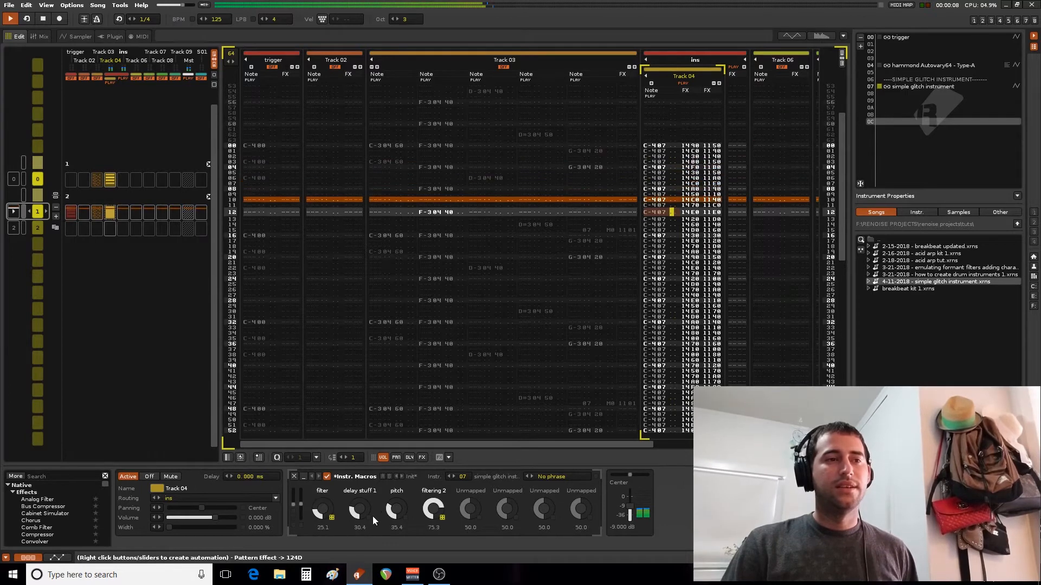
pyautogui.press('space')
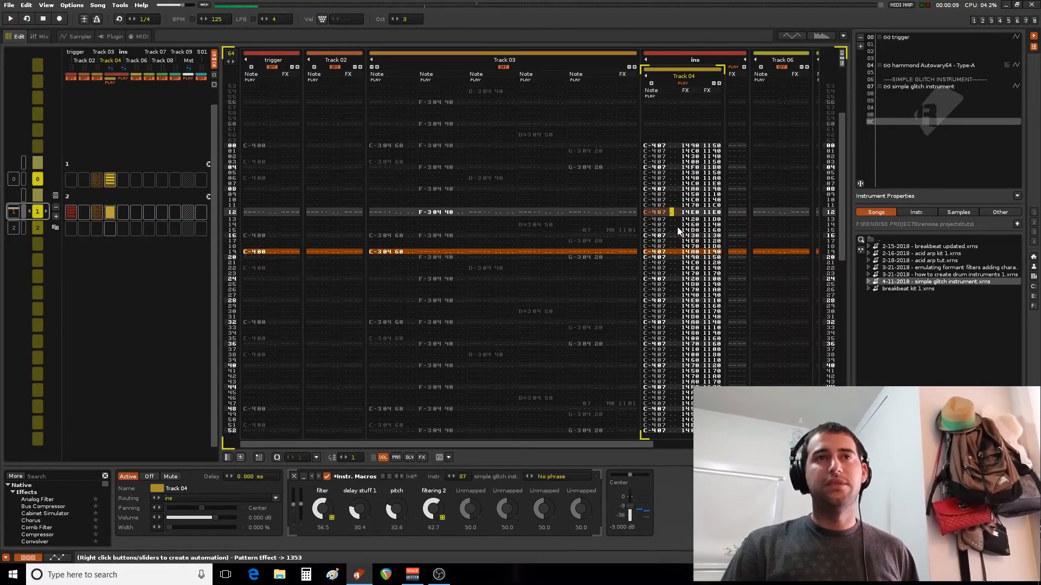
# Render the Track 04 pattern notes to a sample in instrument slot 0C and open its waveform
pyautogui.moveTo(645, 153); pyautogui.dragTo(662, 434)
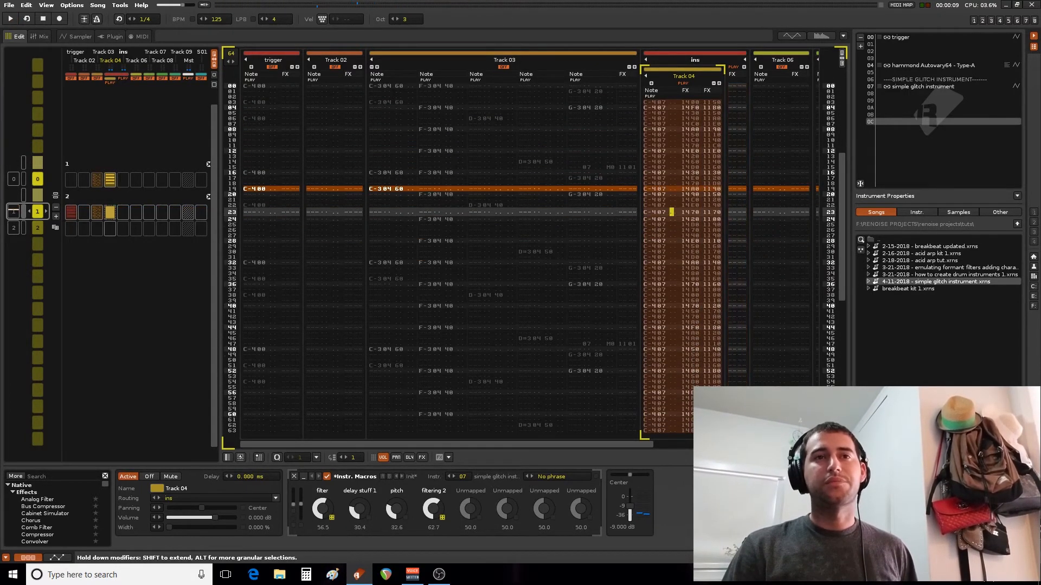
pyautogui.hotkey('ctrl', 'alt', 'r')
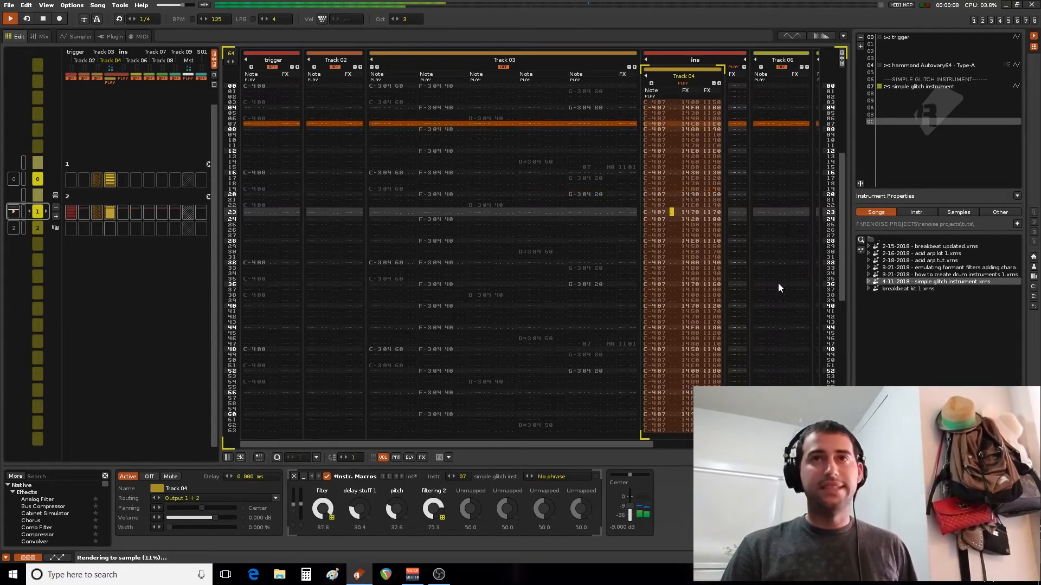
pyautogui.click(82, 37)
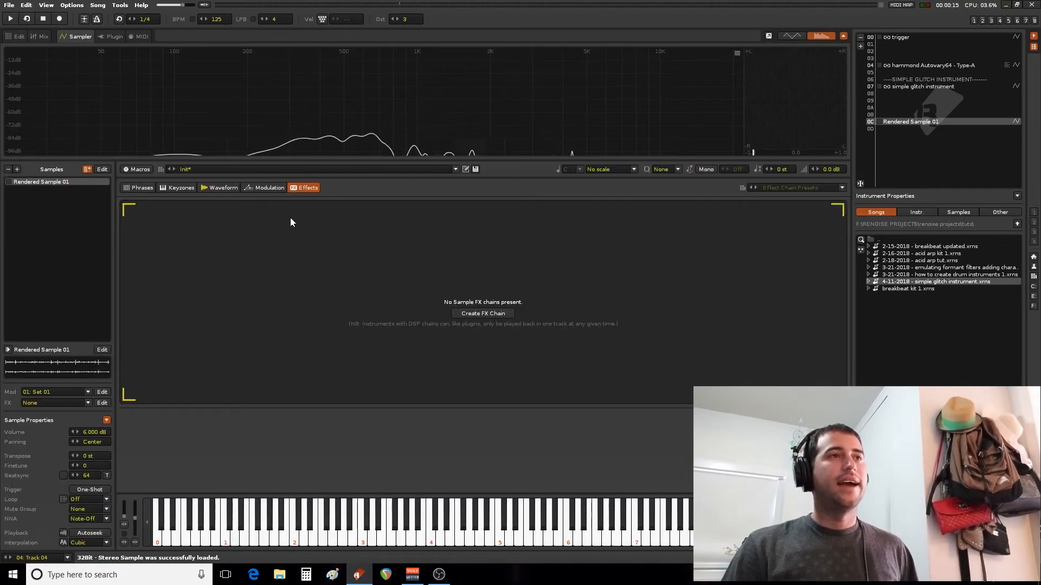
pyautogui.click(223, 187)
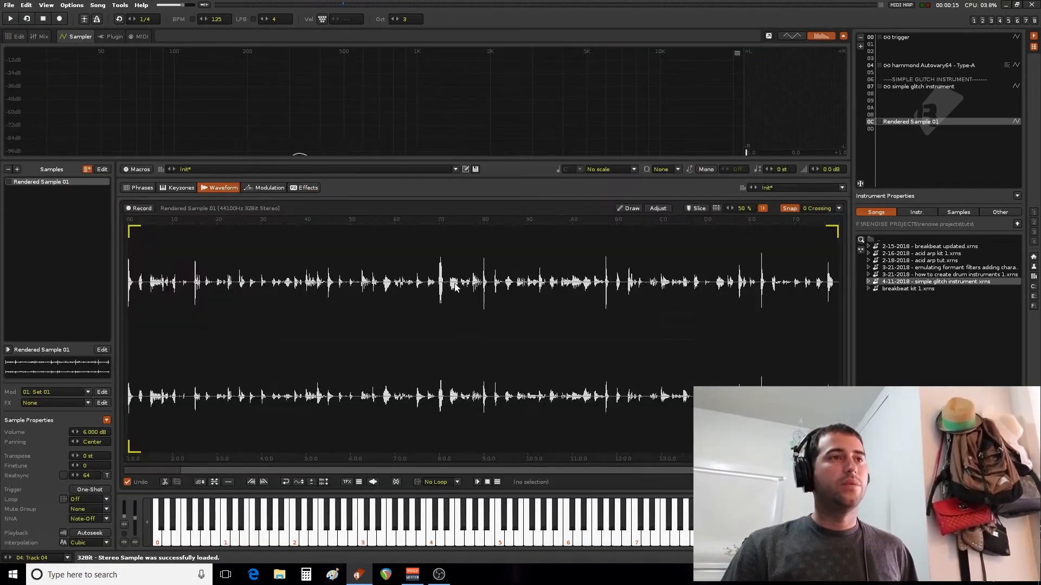
# Switch the current track to Track 06 and audition the rendered sample at different pitches
pyautogui.click(53, 558)
pyautogui.click(34, 504)
pyautogui.press('z')
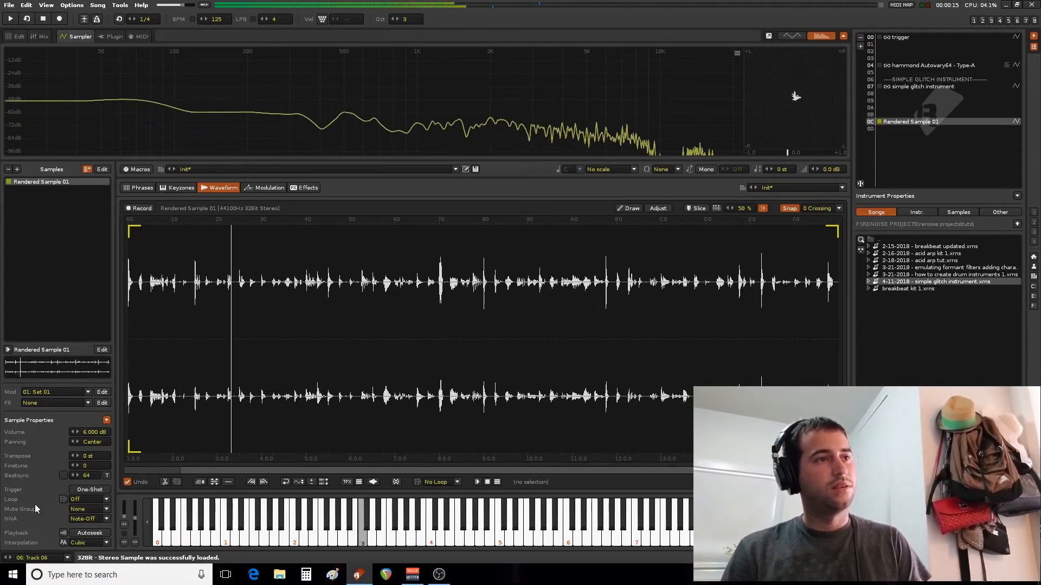
pyautogui.press('q')
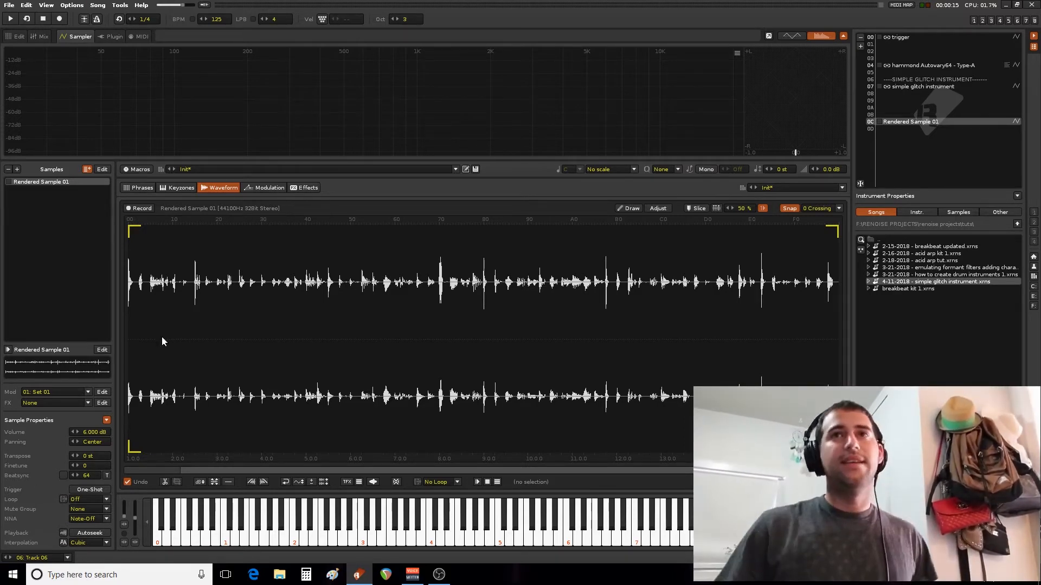
pyautogui.press('z')
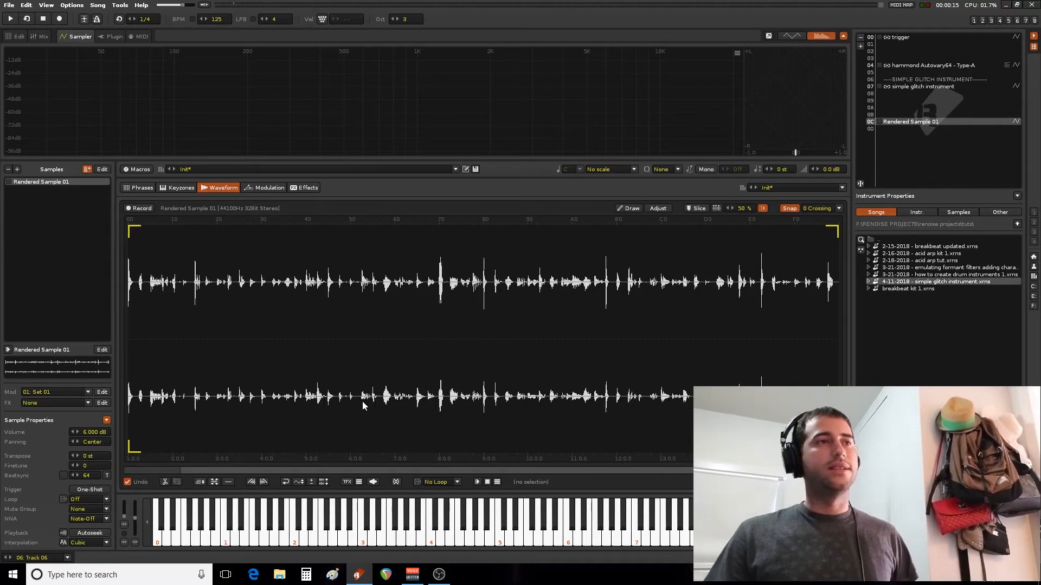
# Return to the pattern and briefly replay the soloed Track 04 part
pyautogui.click(15, 36)
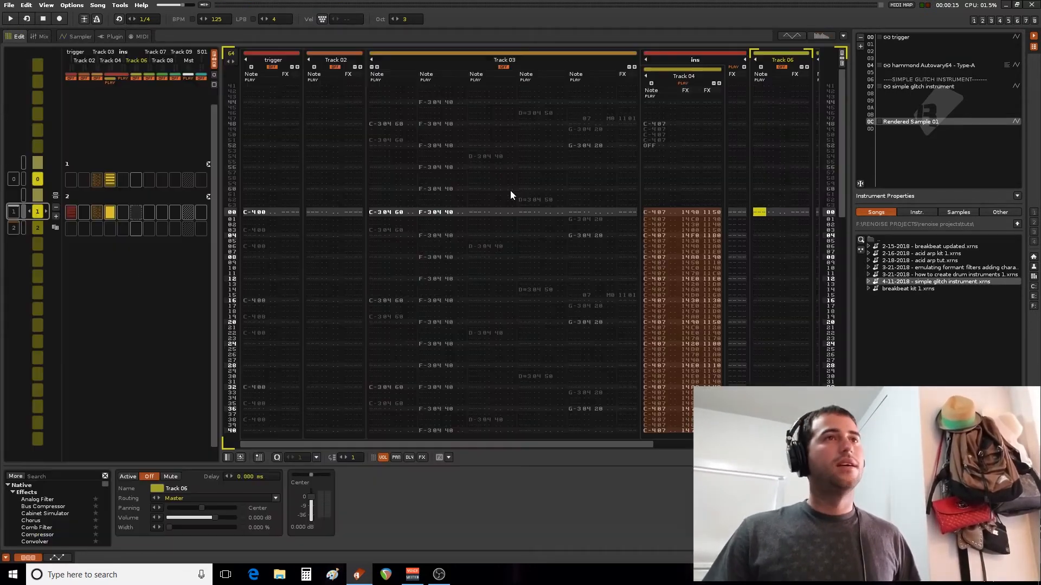
pyautogui.press('space')
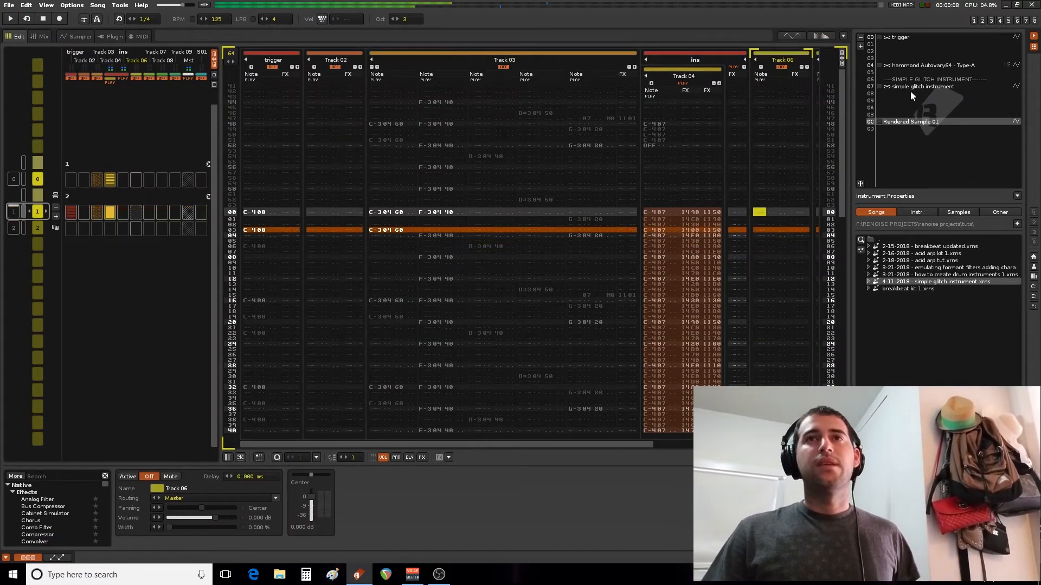
pyautogui.press('space')
# Change the filter type in the simple glitch instrument's modulation set to Vowel and audition the pattern
pyautogui.doubleClick(922, 87)
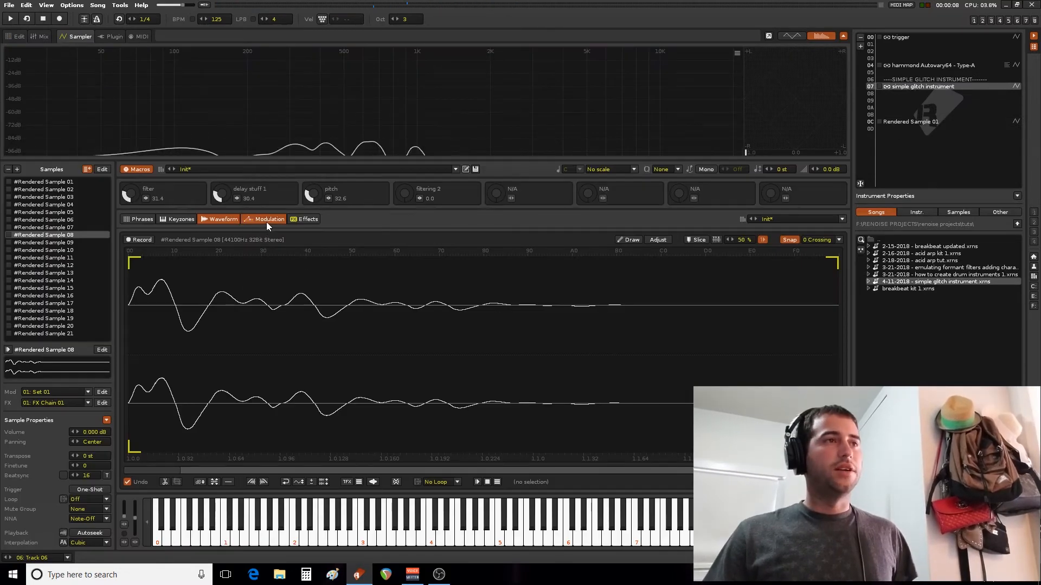
pyautogui.click(267, 220)
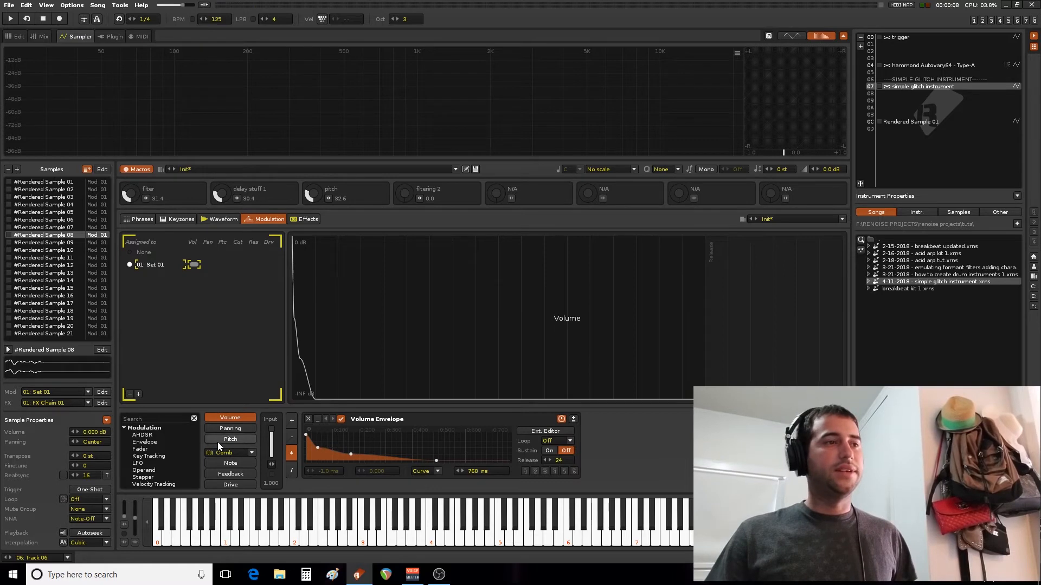
pyautogui.click(249, 452)
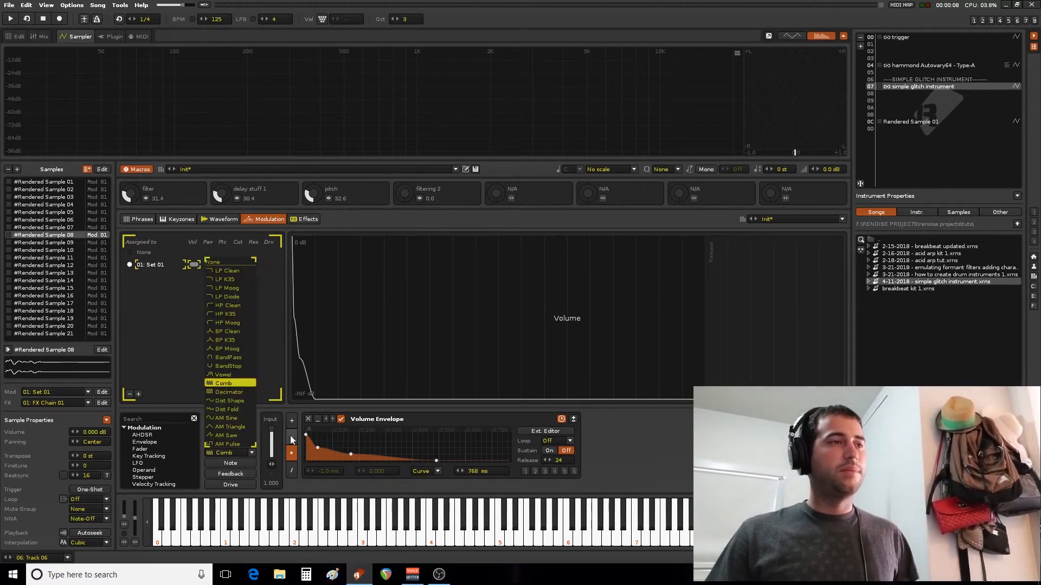
pyautogui.click(222, 375)
pyautogui.press('space')
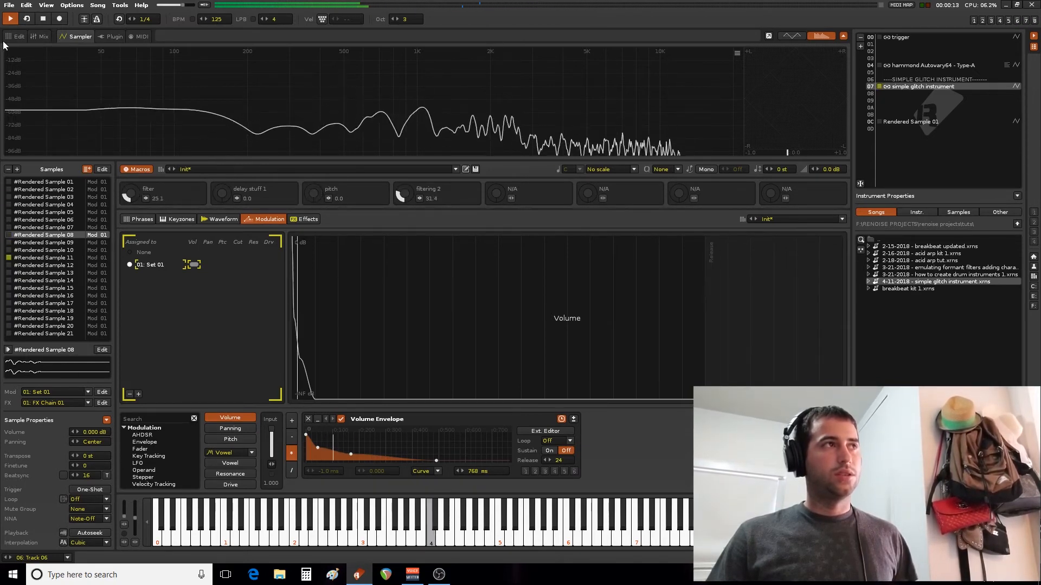
pyautogui.press('F2')
pyautogui.press('space')
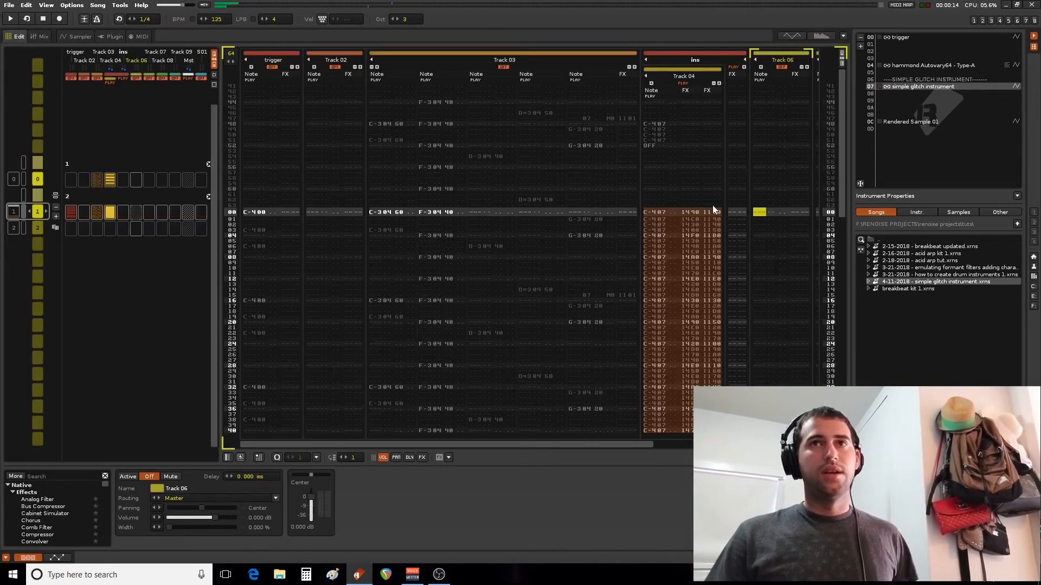
# Render the selected Track 04 notes to a sample in instrument slot 0D and open it in the Sampler
pyautogui.click(897, 129)
pyautogui.hotkey('ctrl', 'alt', 'r')
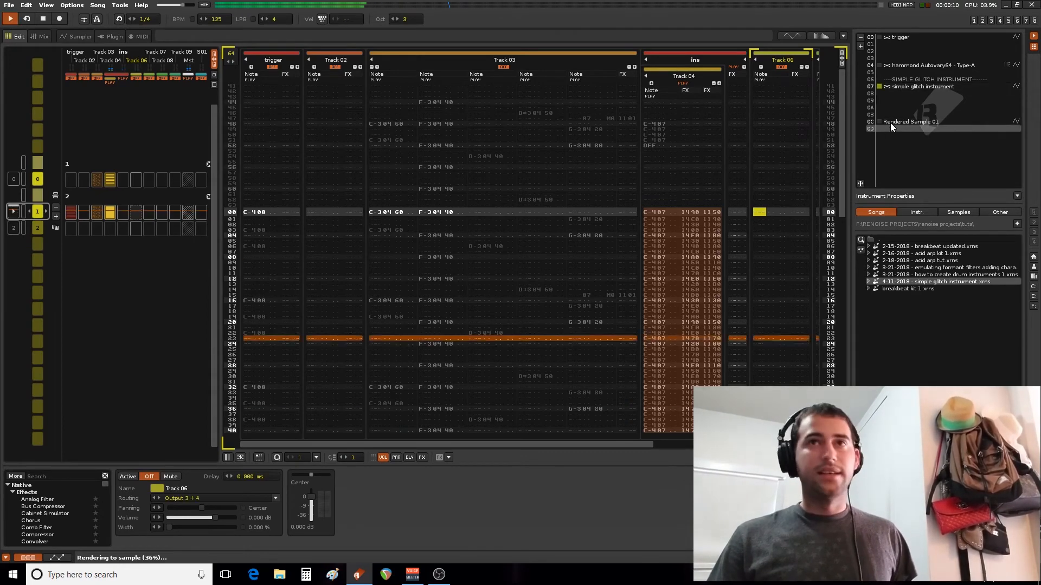
pyautogui.click(76, 37)
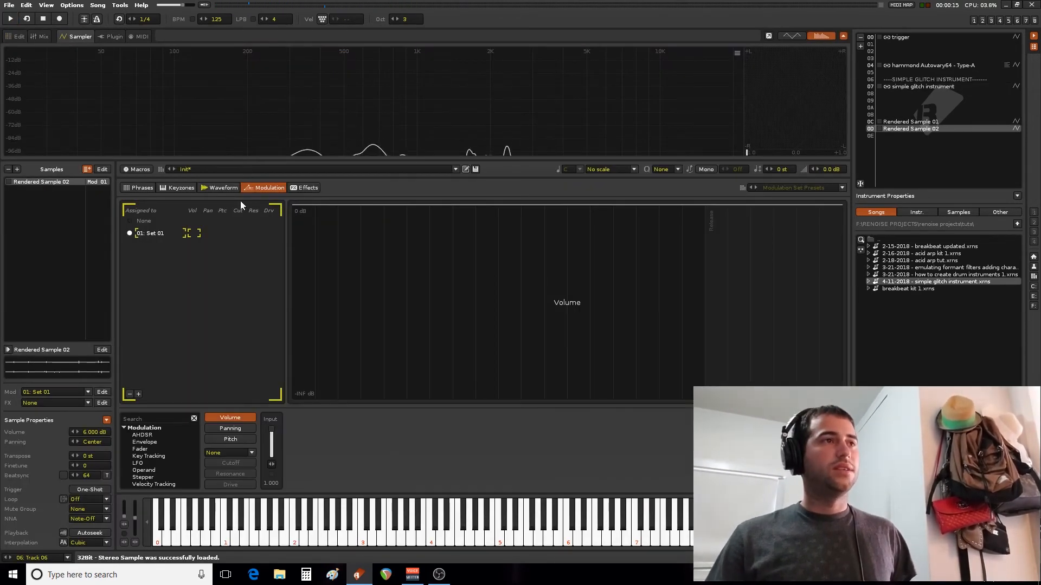
# Maximize the waveform level of Rendered Sample 02, and lower it with an Adjust Volume setting of -2.950 dB
pyautogui.click(217, 190)
pyautogui.click(214, 483)
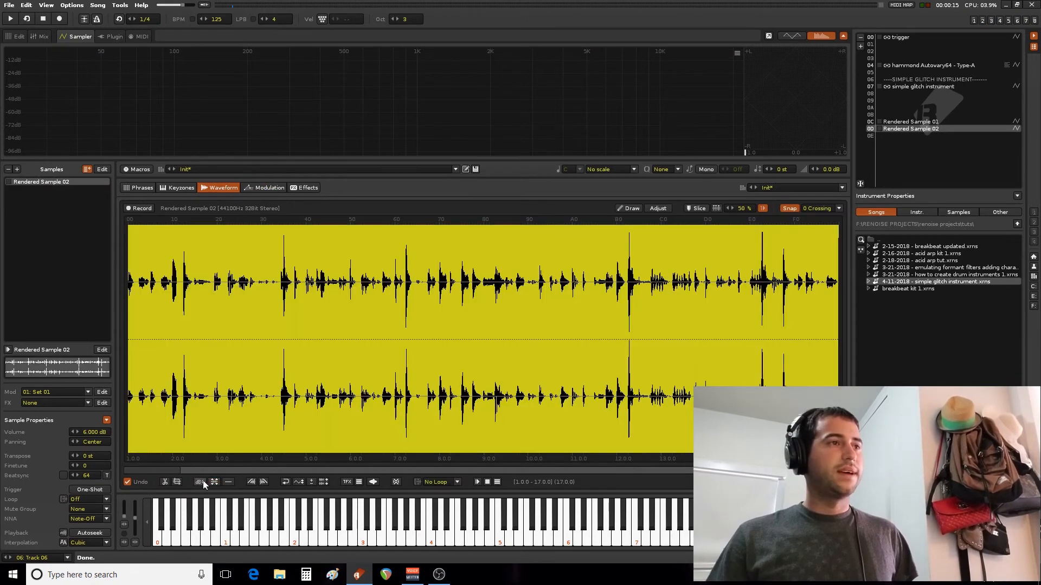
pyautogui.click(200, 482)
pyautogui.click(484, 297)
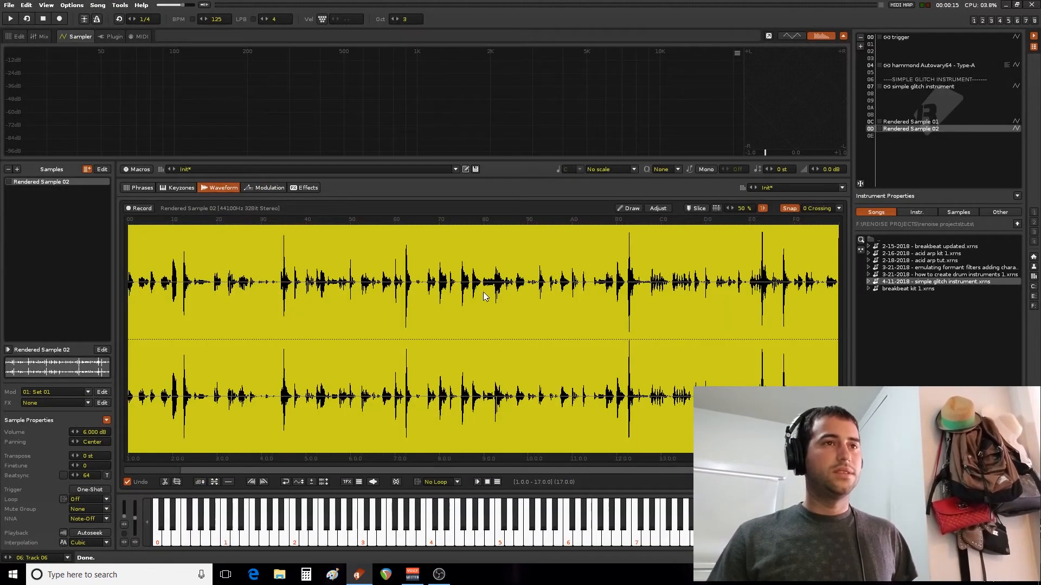
pyautogui.click(201, 482)
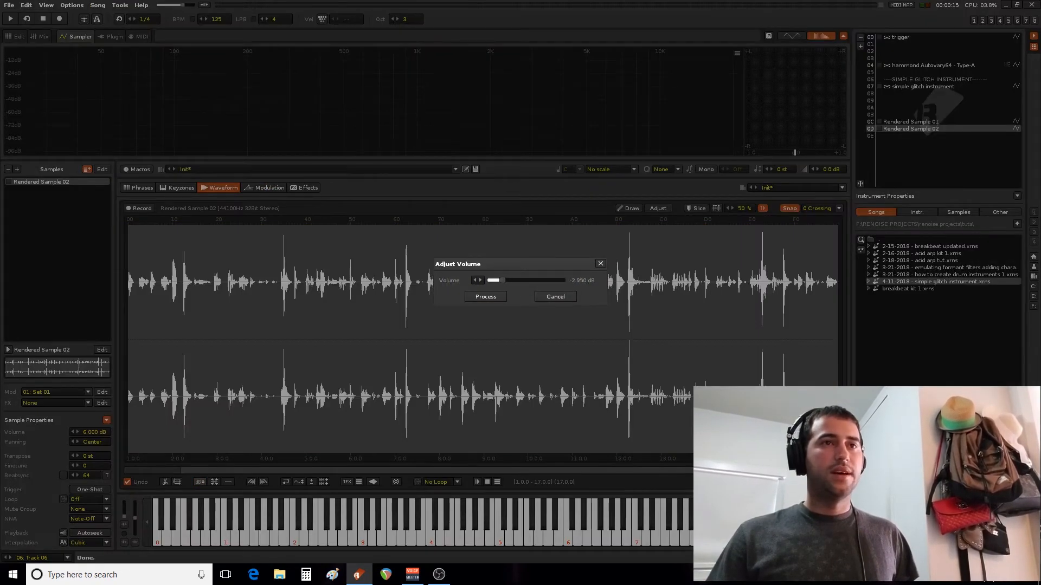
pyautogui.click(496, 288)
# Audition the volume-adjusted Rendered Sample 02 at low, middle and high pitches
pyautogui.press('z')
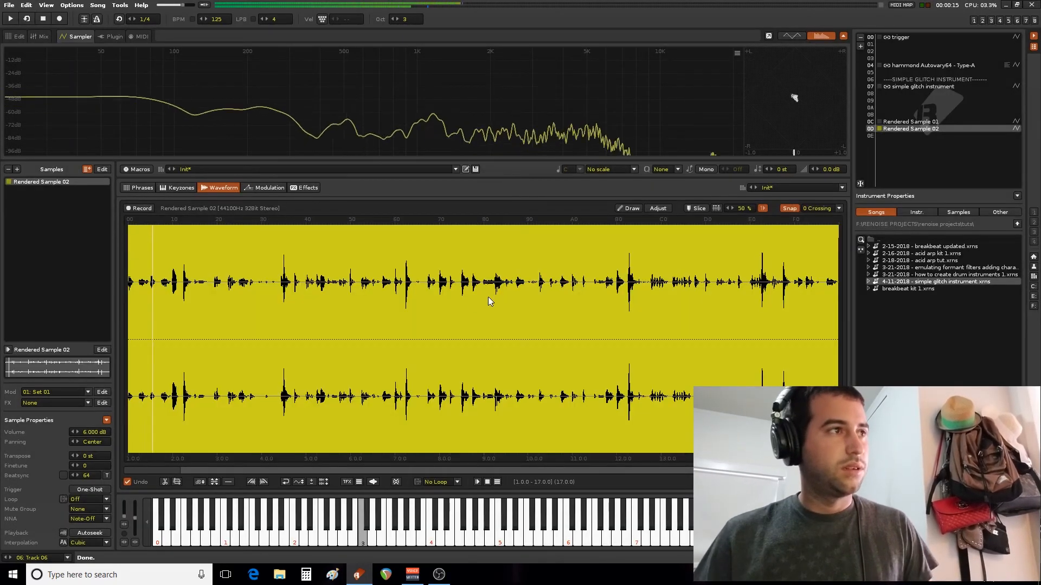
pyautogui.press('q')
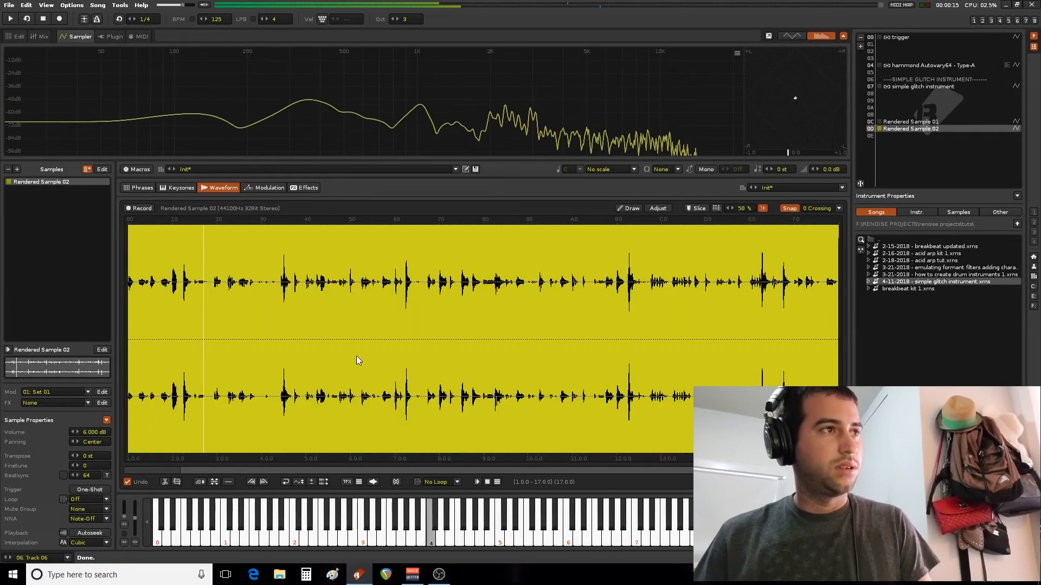
pyautogui.press('i')
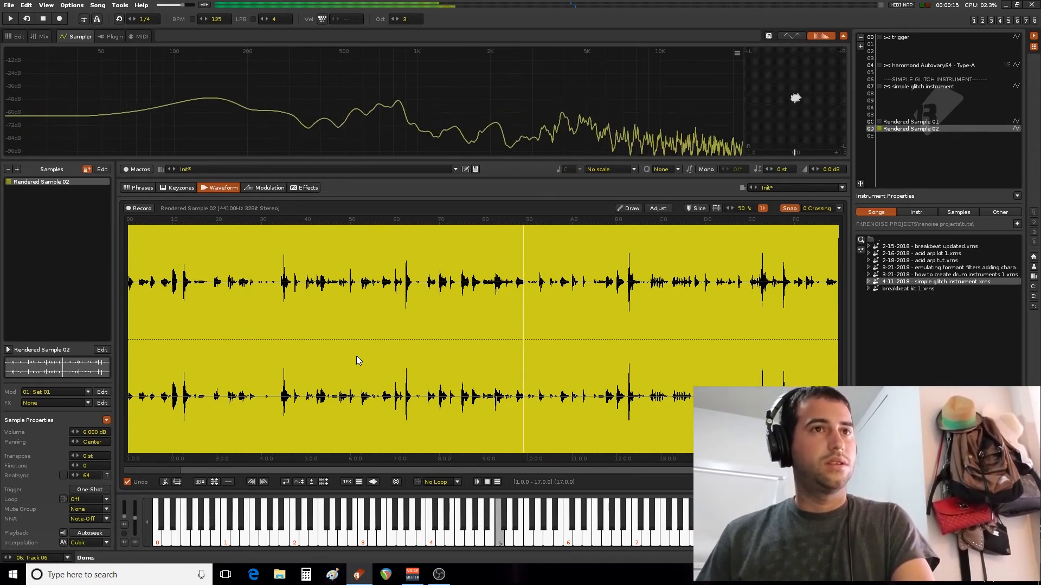
# Change the filter type in the simple glitch instrument's modulation set to BP Moog and audition the pattern
pyautogui.press('space')
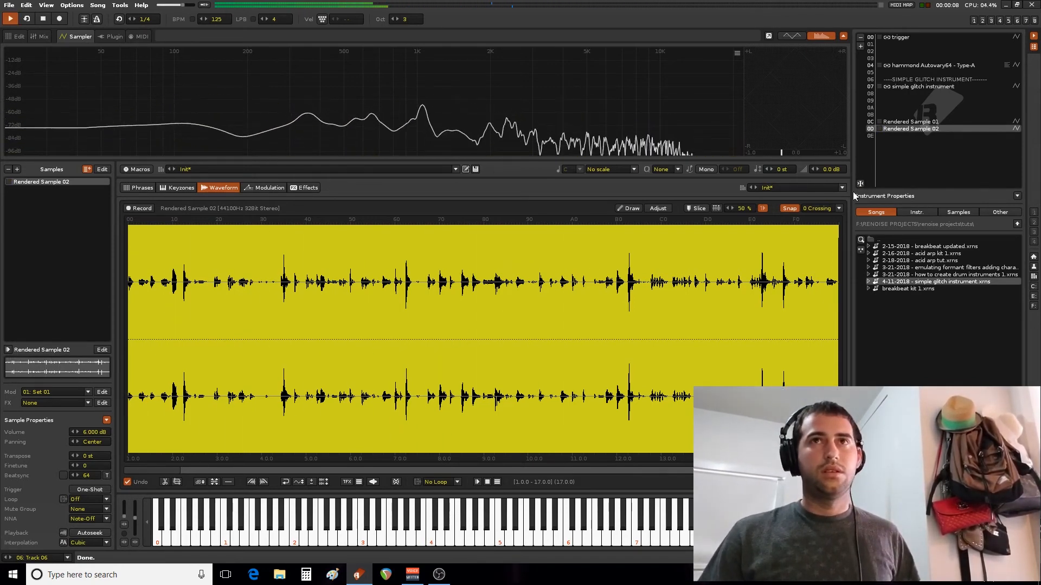
pyautogui.click(921, 86)
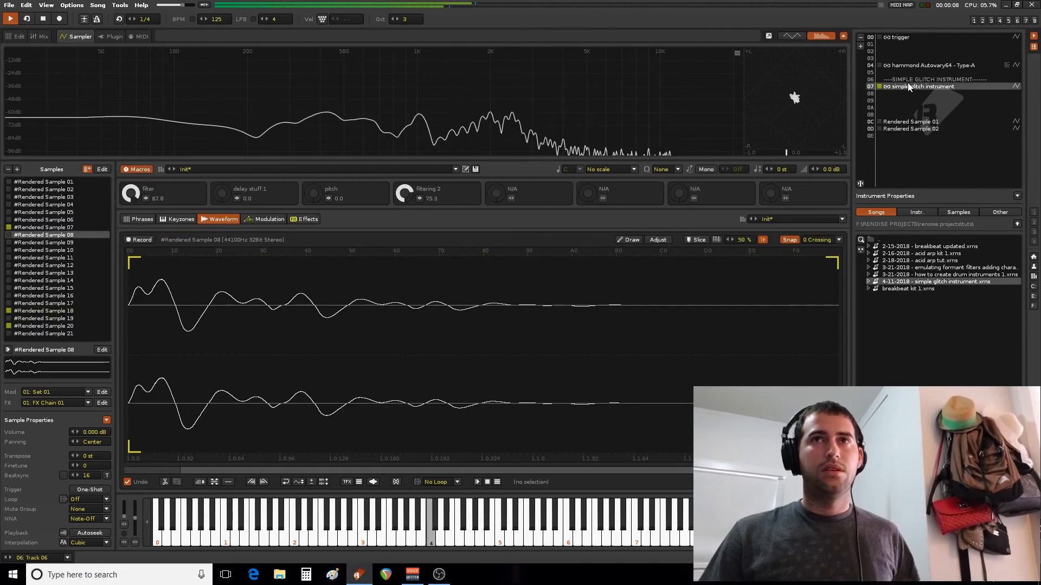
pyautogui.click(269, 219)
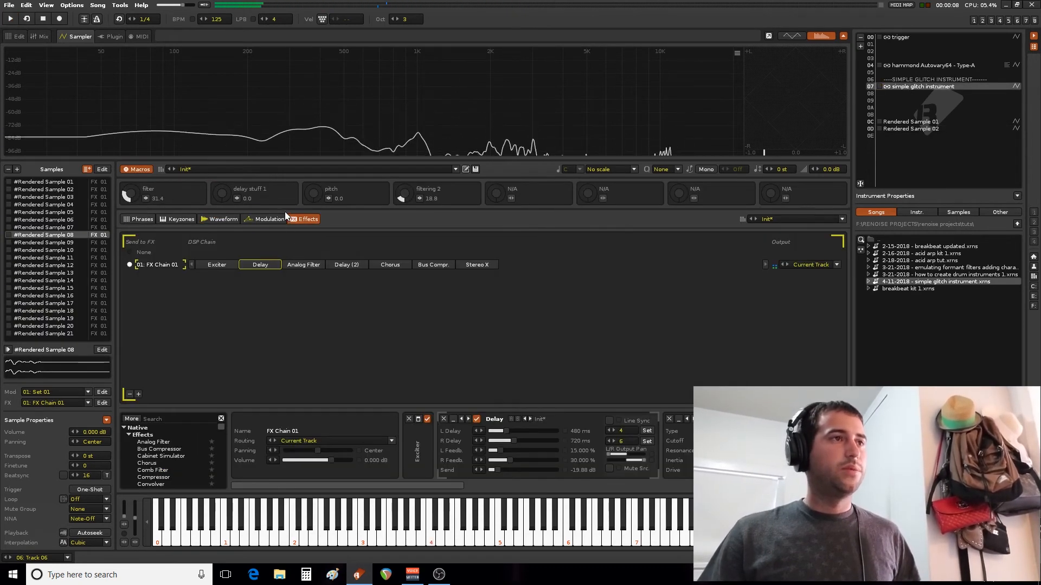
pyautogui.click(233, 451)
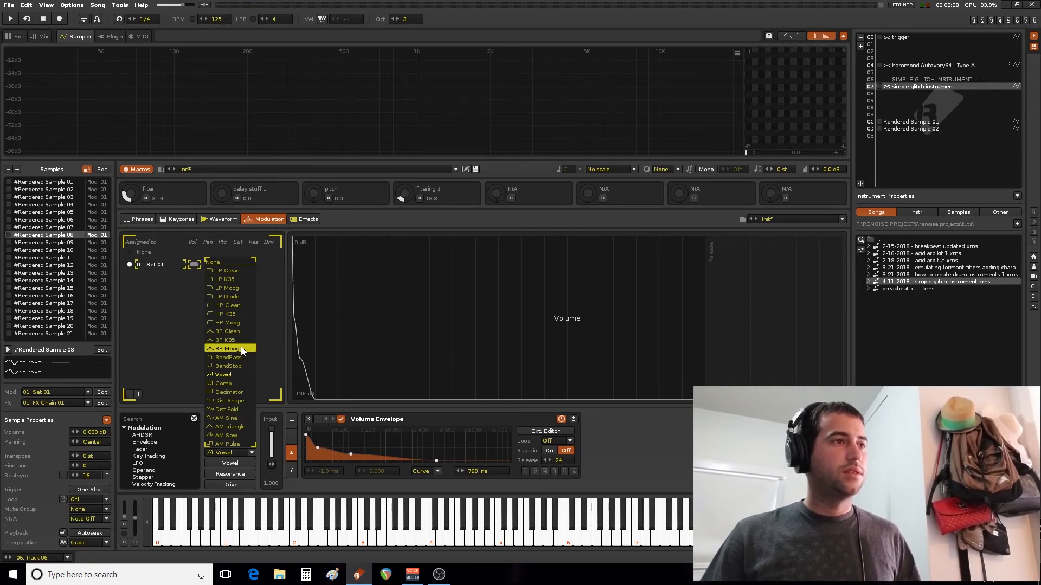
pyautogui.click(229, 349)
pyautogui.press('space')
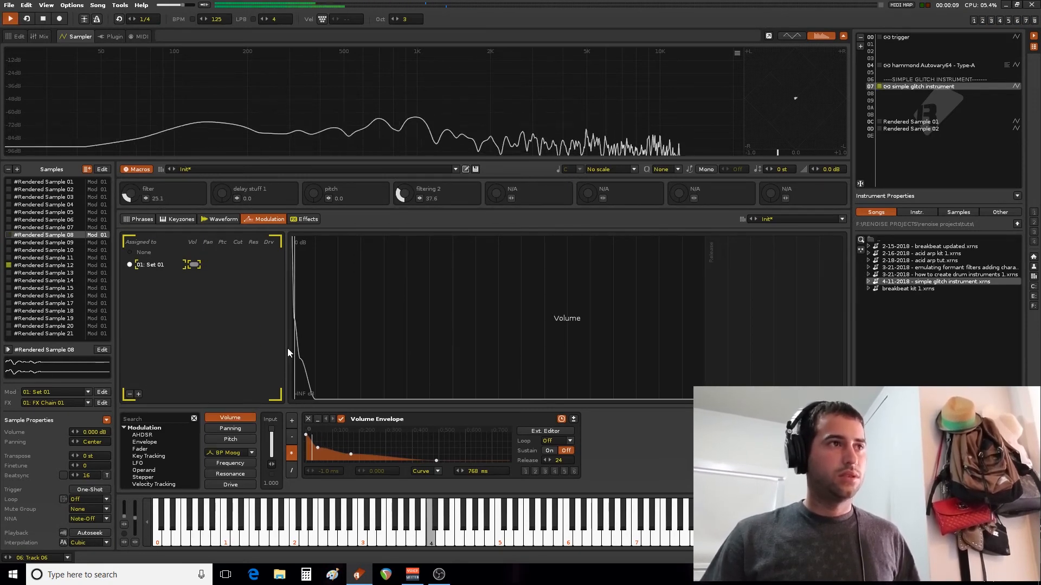
# Try the Decimator and Dist Fold filter types in the modulation set while the pattern plays
pyautogui.click(235, 453)
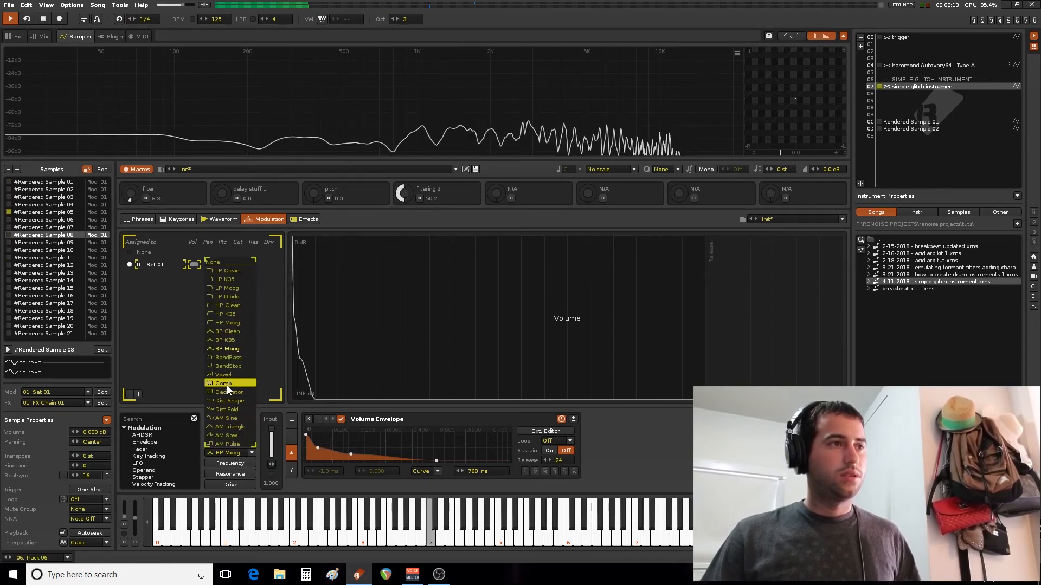
pyautogui.click(231, 395)
pyautogui.click(235, 453)
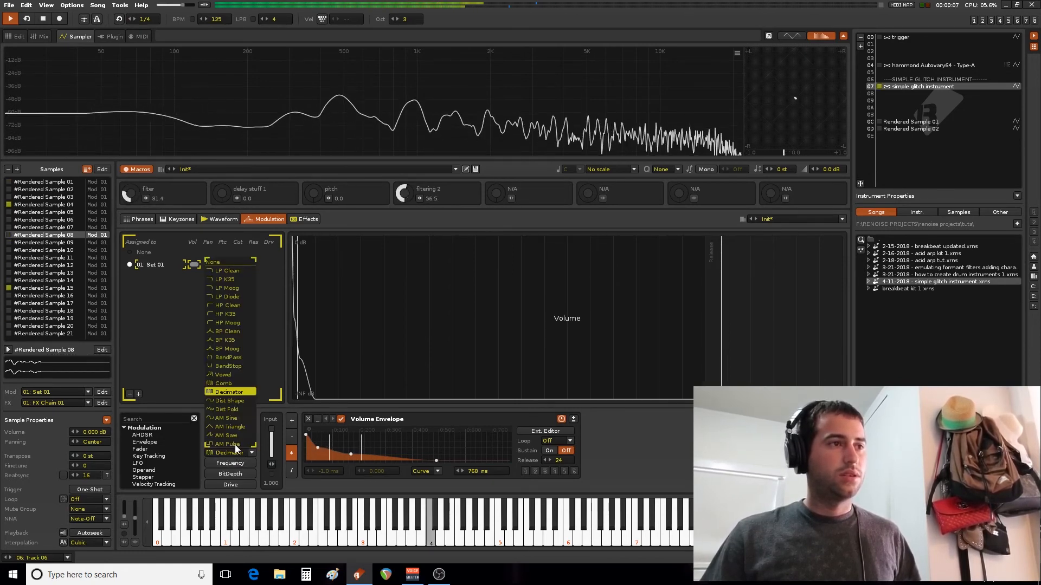
pyautogui.click(227, 410)
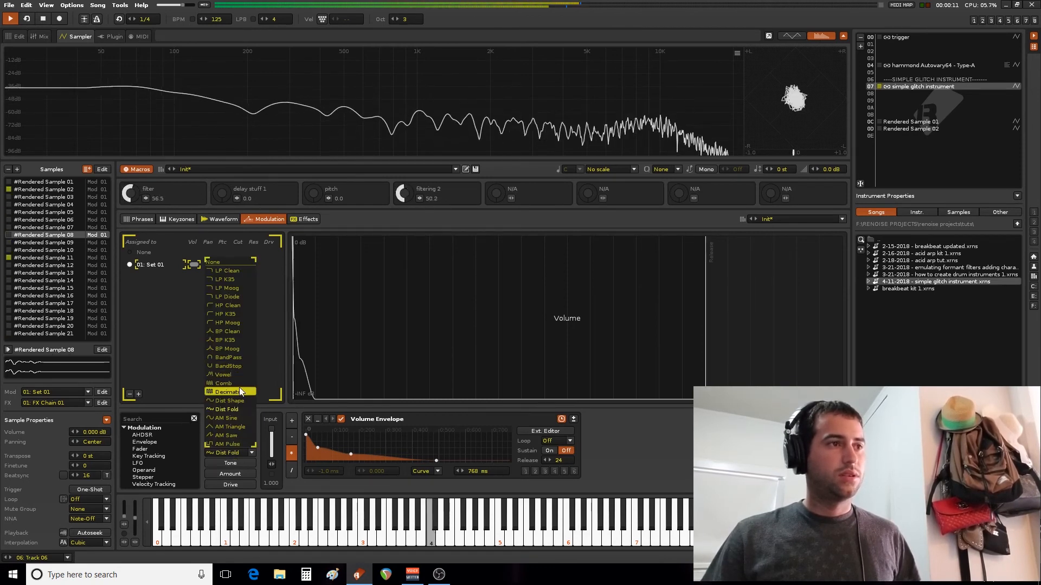
# Switch the modulation set's filter type to Comb, show its Feedback modulation, and audition the pattern before stopping playback
pyautogui.click(228, 384)
pyautogui.click(237, 475)
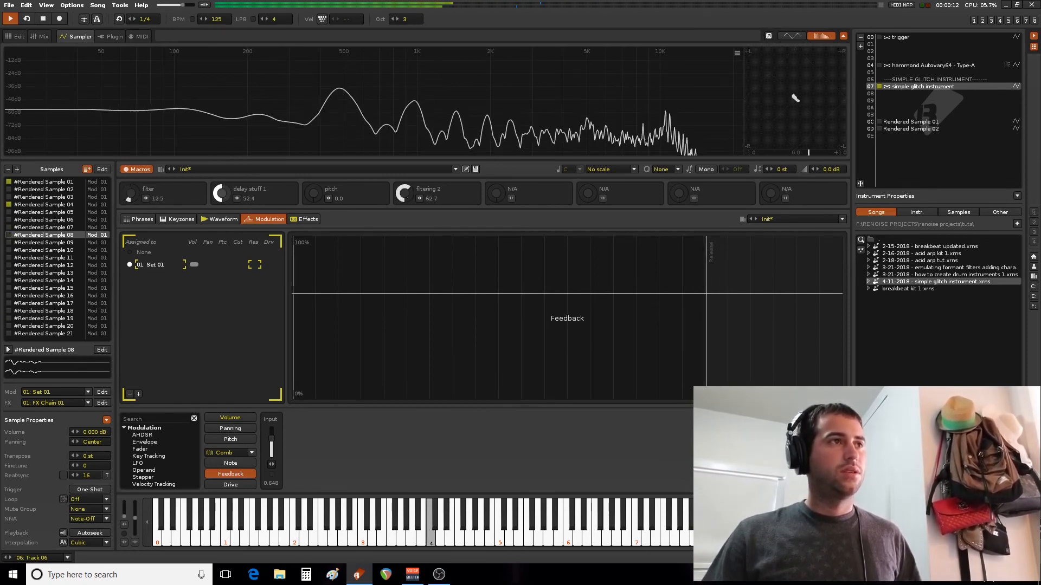
pyautogui.press('space')
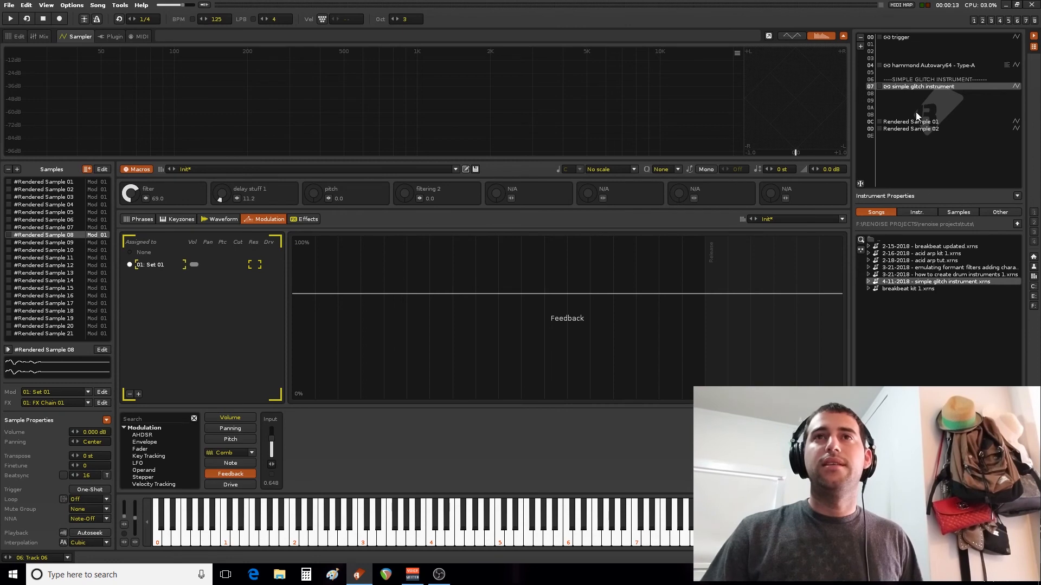
# Select #Rendered Sample 01 in the simple glitch instrument's sample list
pyautogui.press('Up')
pyautogui.press('Up')
pyautogui.press('Up')
pyautogui.press('Up')
pyautogui.press('Up')
pyautogui.press('Up')
pyautogui.press('Up')
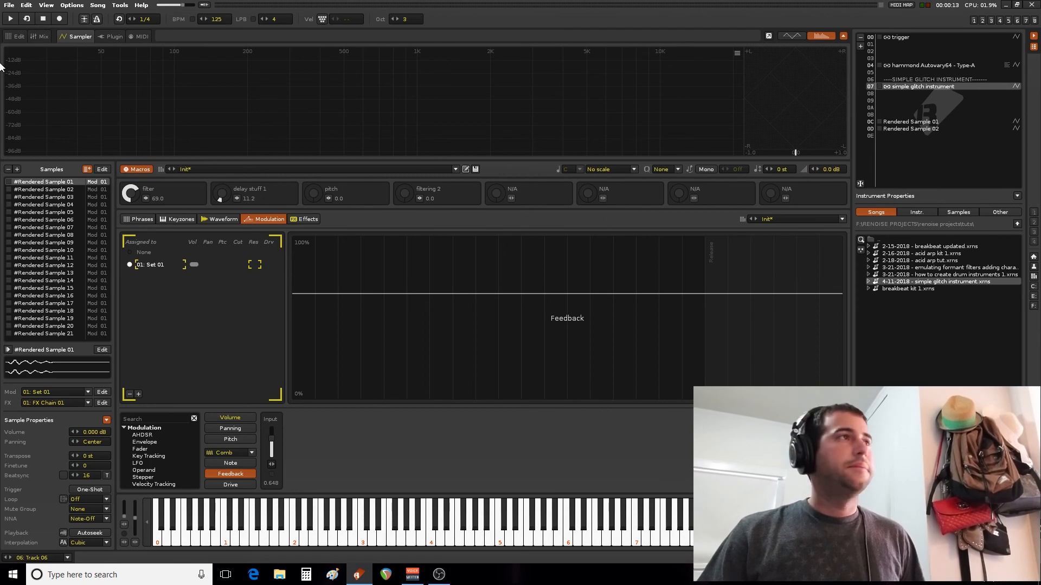
# Return to the pattern and play the Comb-filtered glitch part, jumping to sequence pattern 0 and back to pattern 1
pyautogui.click(13, 39)
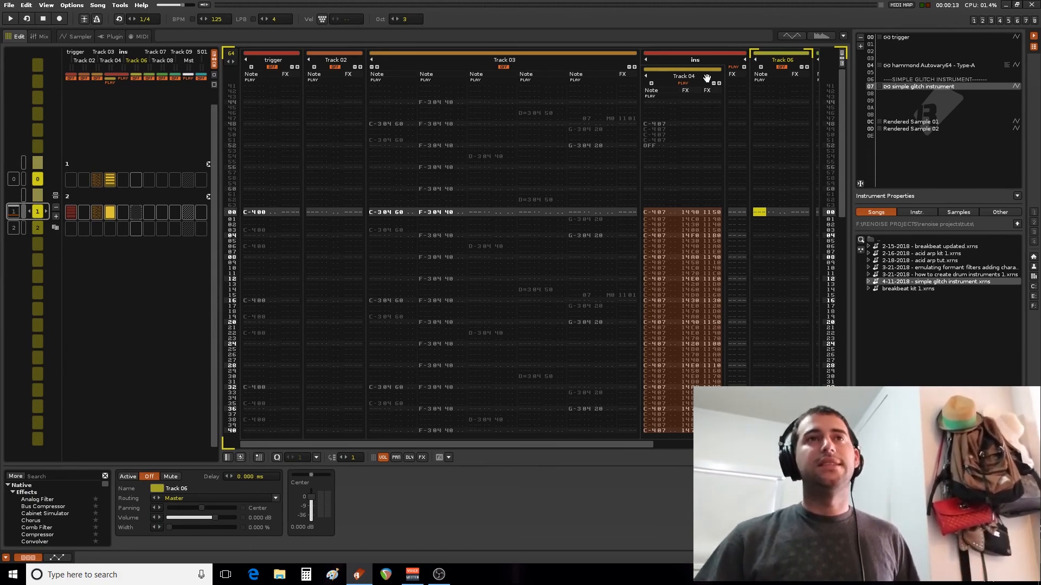
pyautogui.press('space')
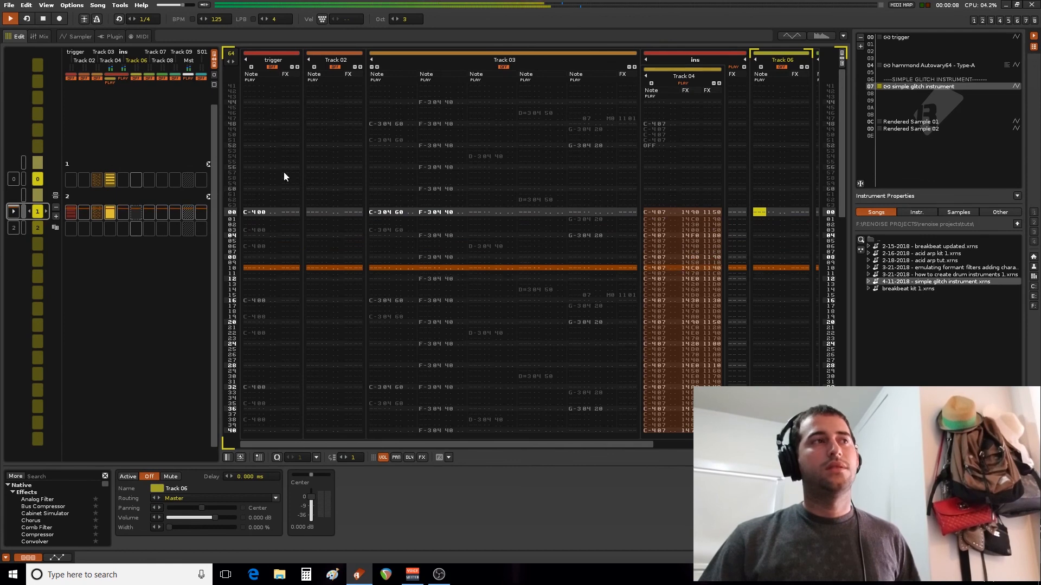
pyautogui.press('F5')
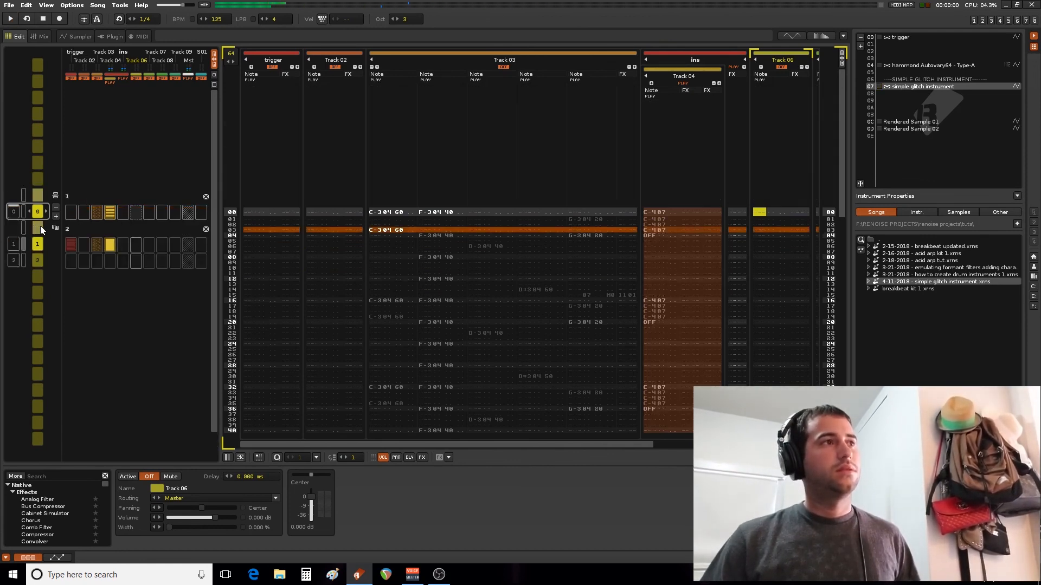
pyautogui.click(39, 225)
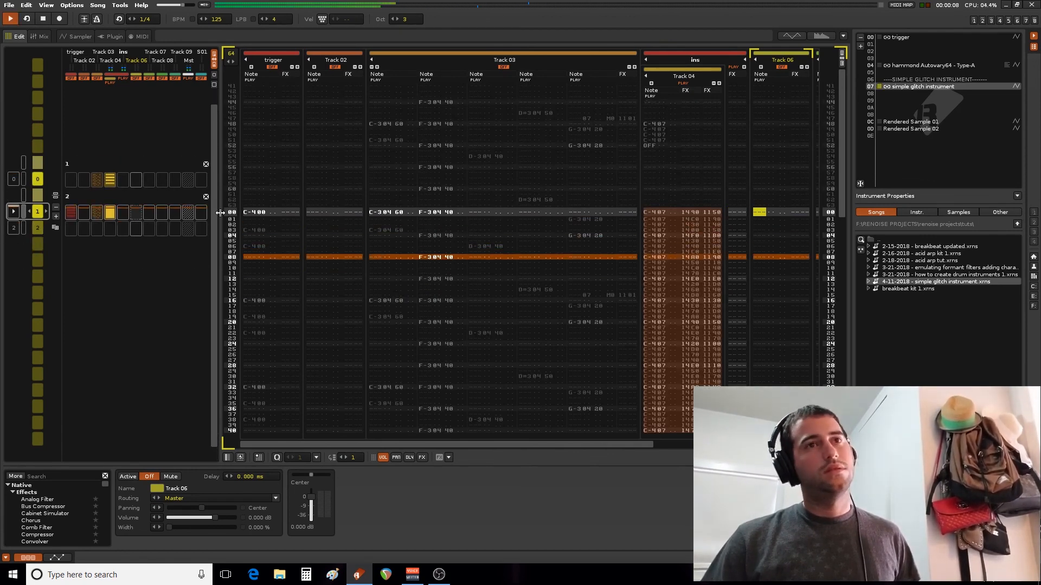